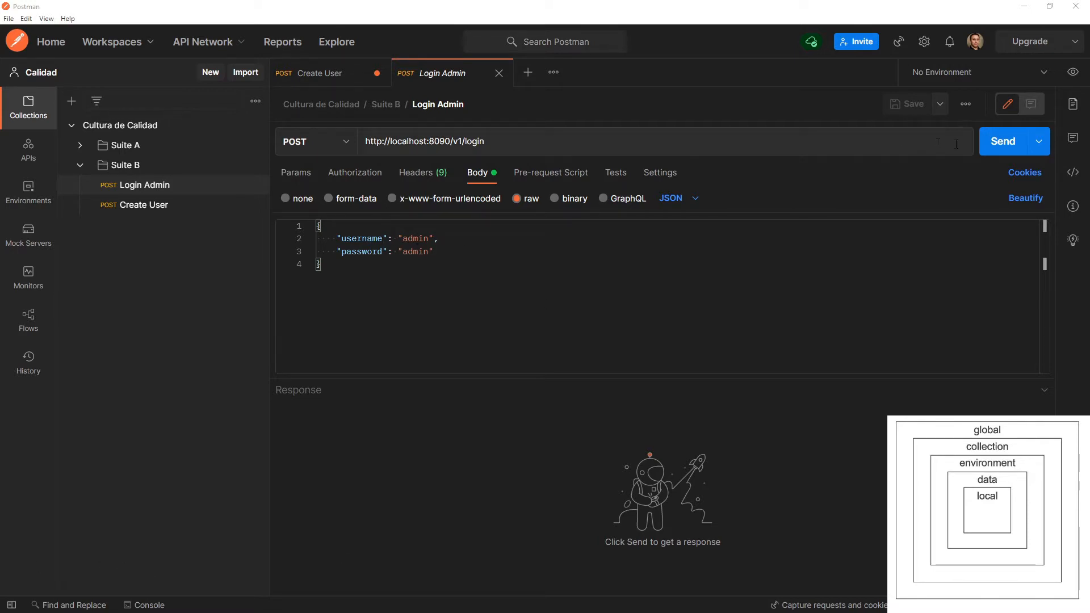
# Send the Login Admin request and examine the returned code and API key alongside the credentials in the request body.
pyautogui.click(1003, 144)
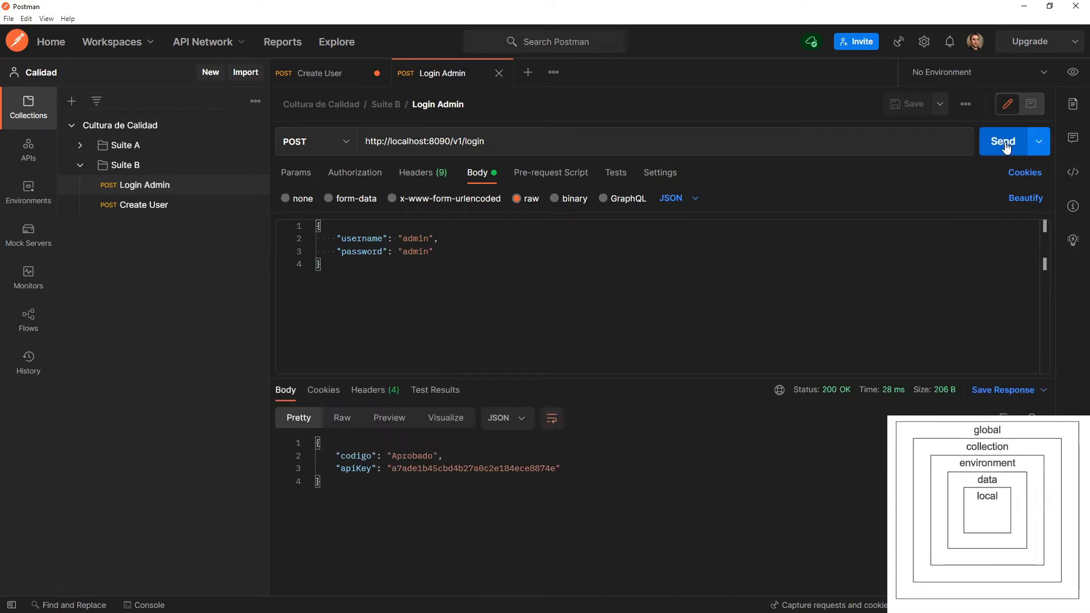
pyautogui.doubleClick(423, 456)
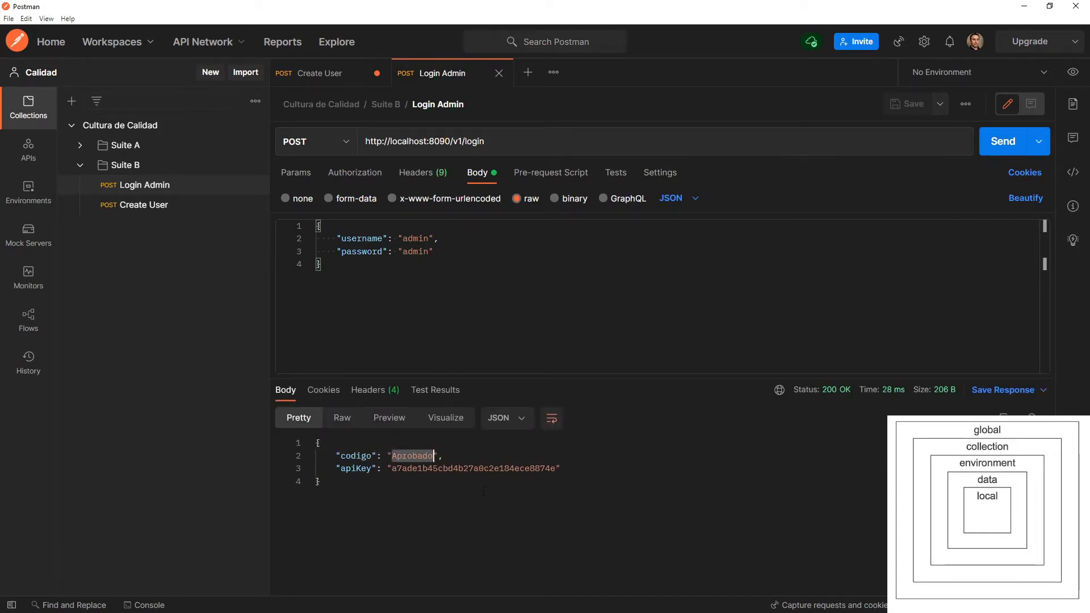
pyautogui.doubleClick(453, 468)
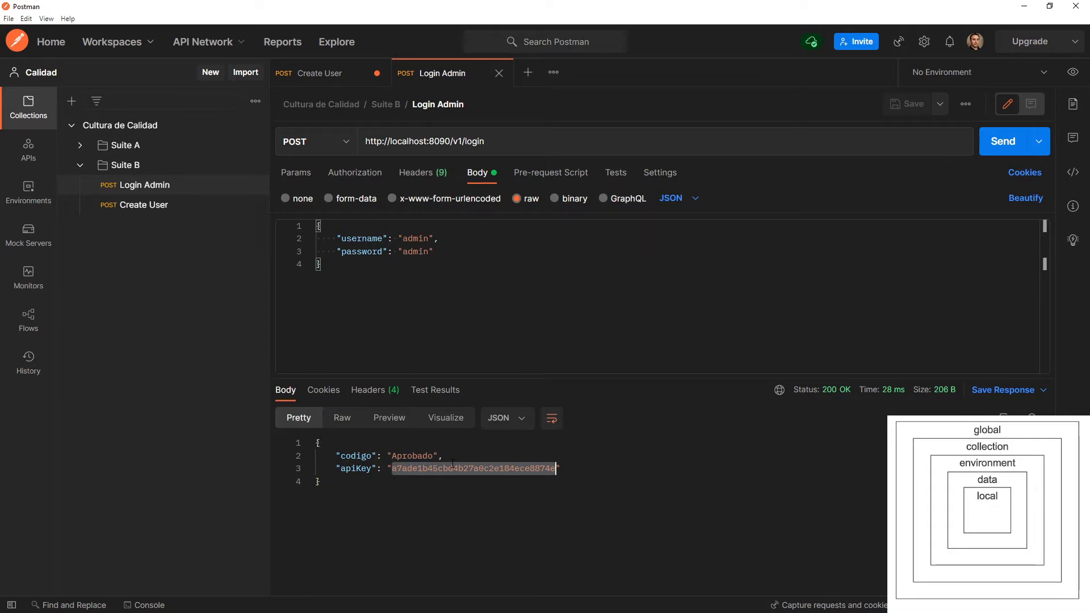
pyautogui.moveTo(447, 252); pyautogui.dragTo(322, 226)
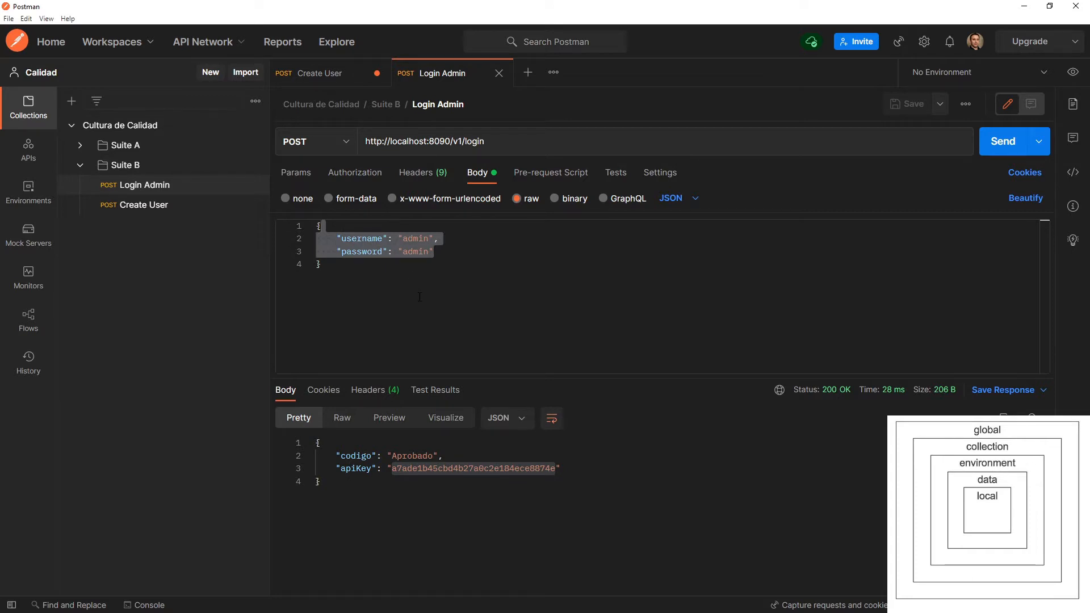
pyautogui.click(389, 261)
pyautogui.click(428, 251)
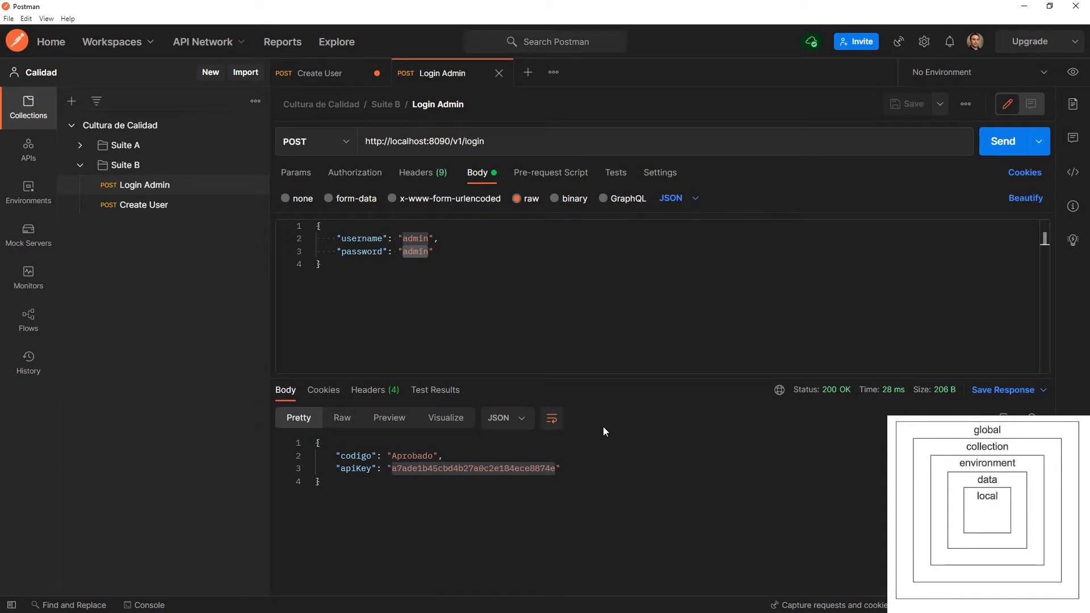
pyautogui.click(525, 141)
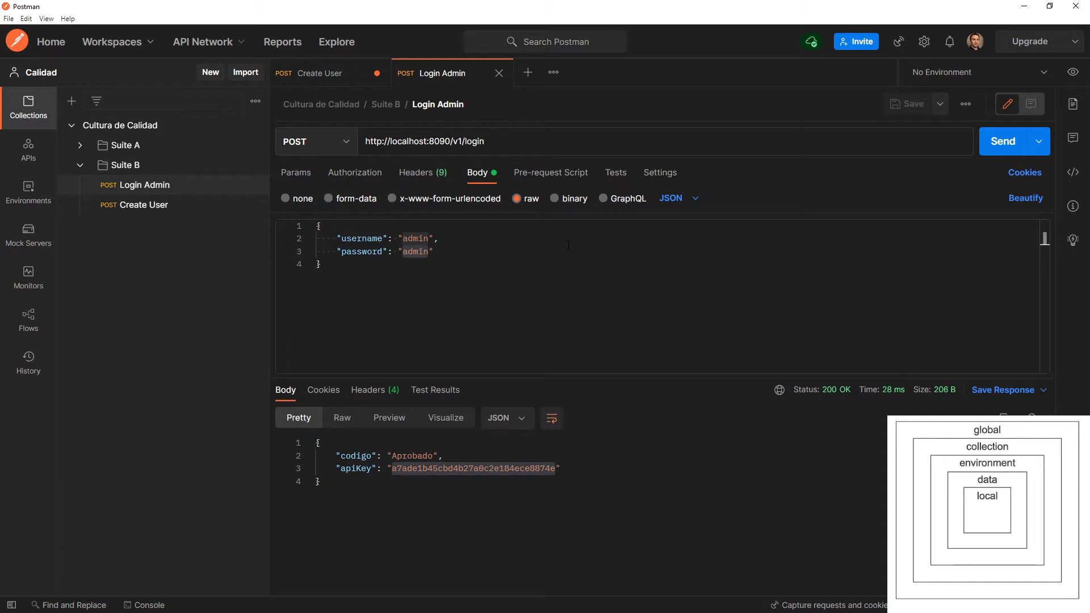
# Replace the password value in the Login Admin body with the variable {{campo1}} and send the request.
pyautogui.doubleClick(416, 255)
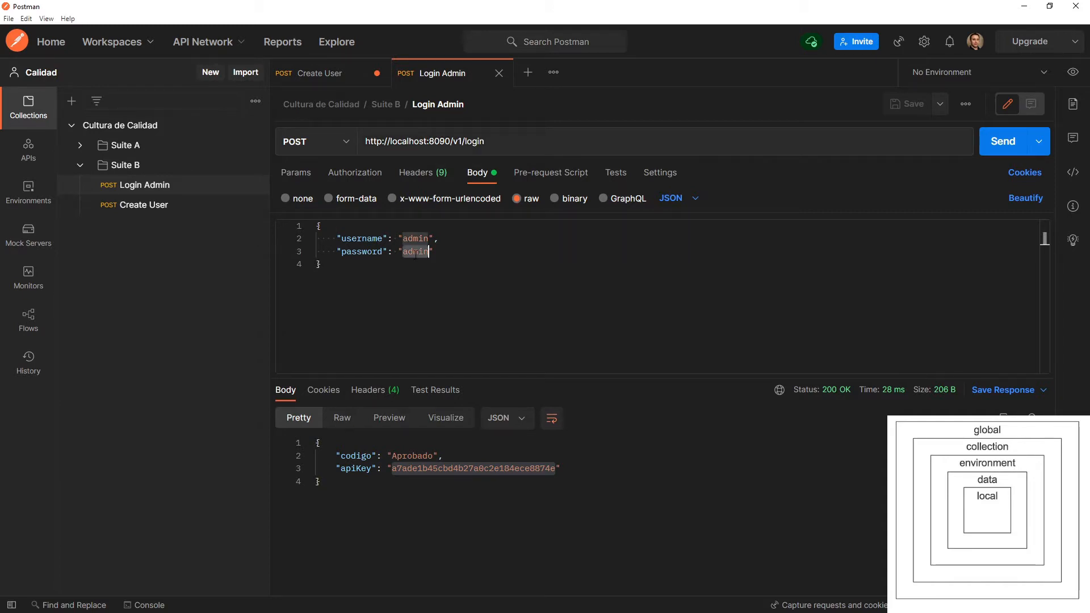
pyautogui.press('BackSpace')
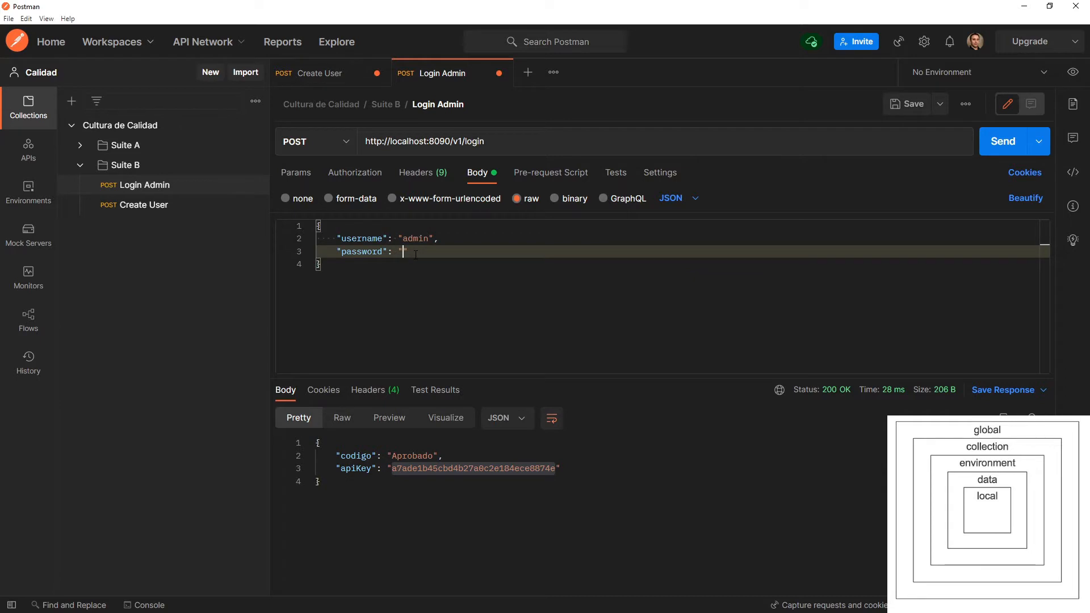
pyautogui.write('{{campo1}}')
pyautogui.click(994, 145)
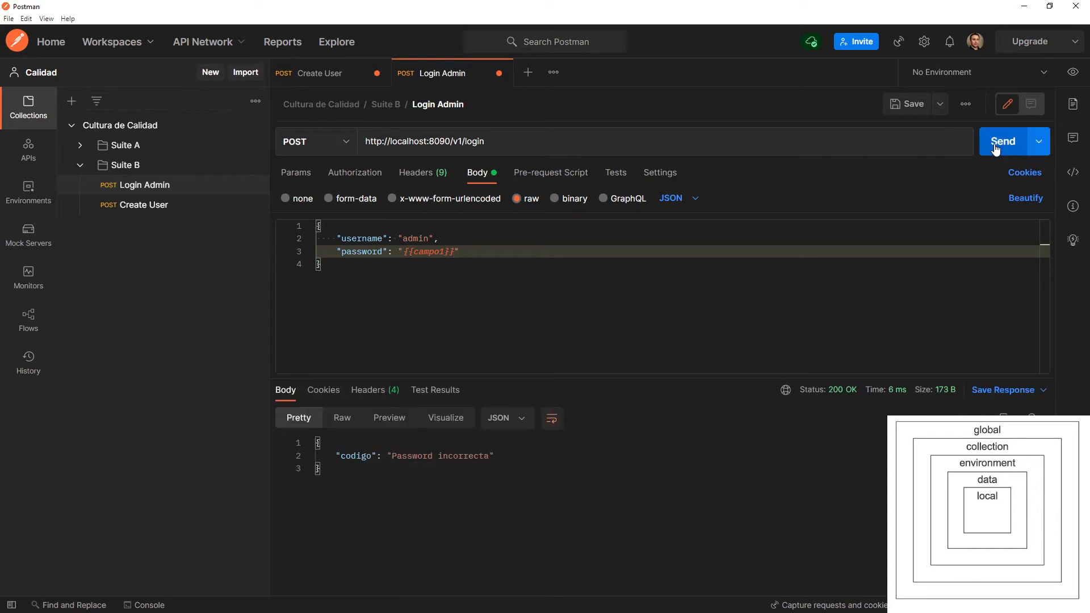
pyautogui.click(421, 468)
pyautogui.hotkey('ctrl', 'a')
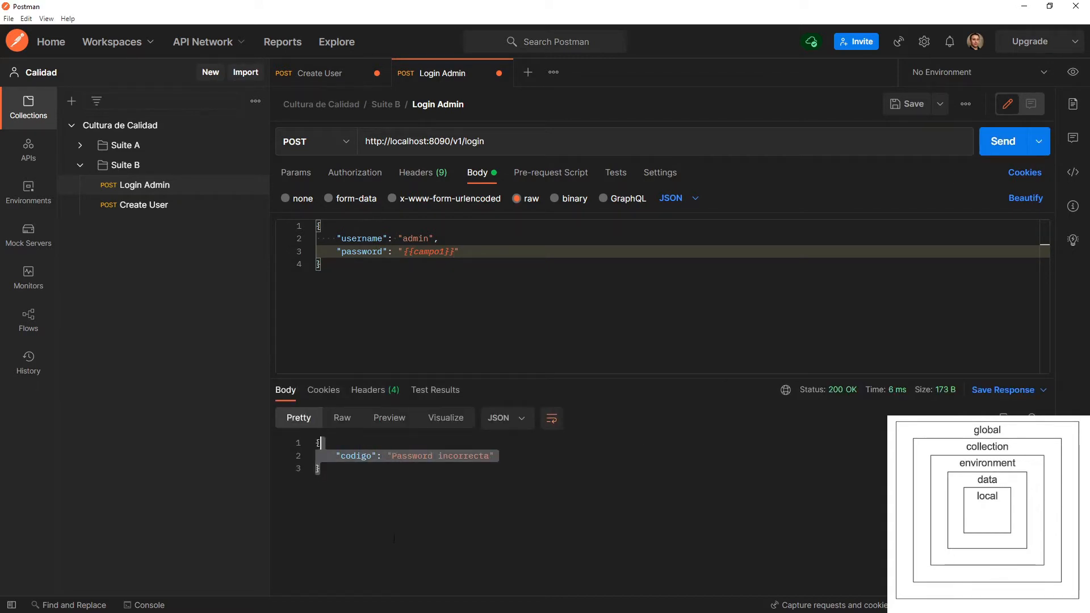
# Inspect the latest login request in the console, checking the username and password sent in its request body.
pyautogui.click(146, 605)
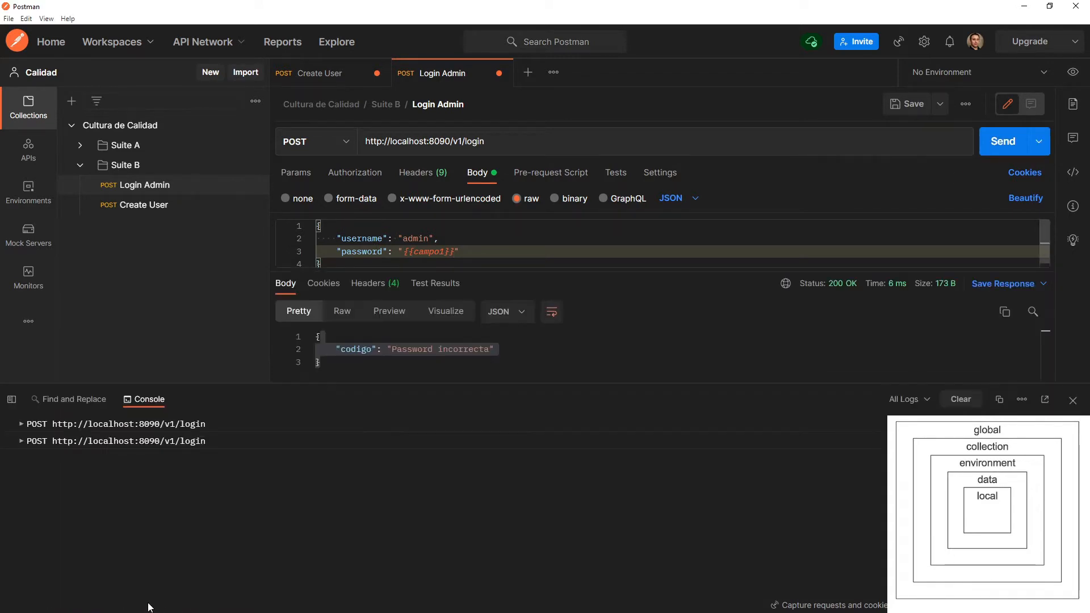
pyautogui.click(139, 444)
pyautogui.scroll(-3, 170, 534)
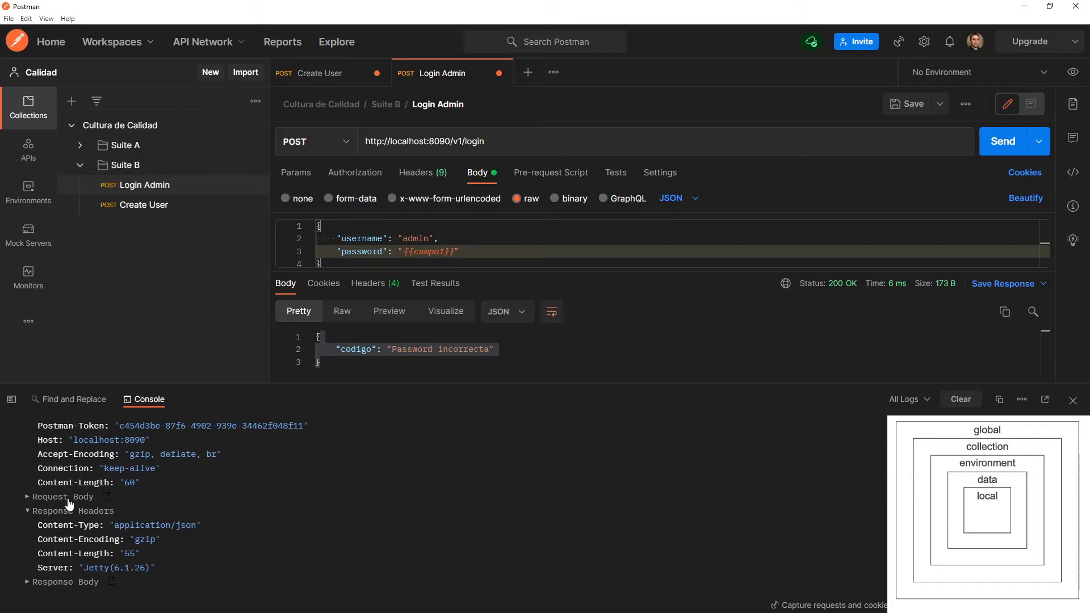
pyautogui.click(69, 498)
pyautogui.scroll(-2, 141, 519)
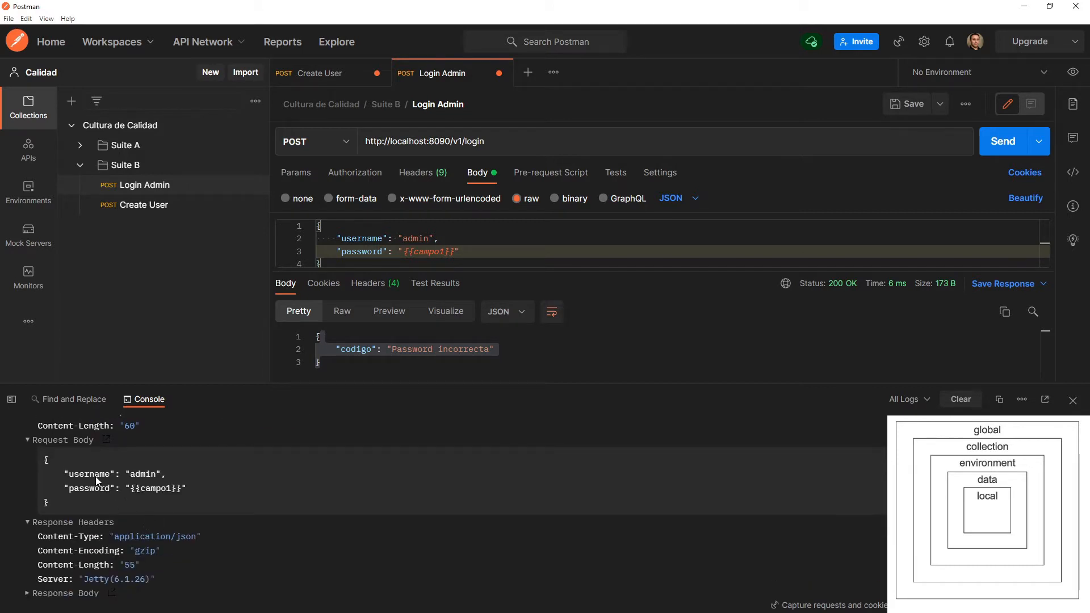
pyautogui.moveTo(96, 475); pyautogui.dragTo(172, 473)
pyautogui.moveTo(105, 488); pyautogui.dragTo(189, 489)
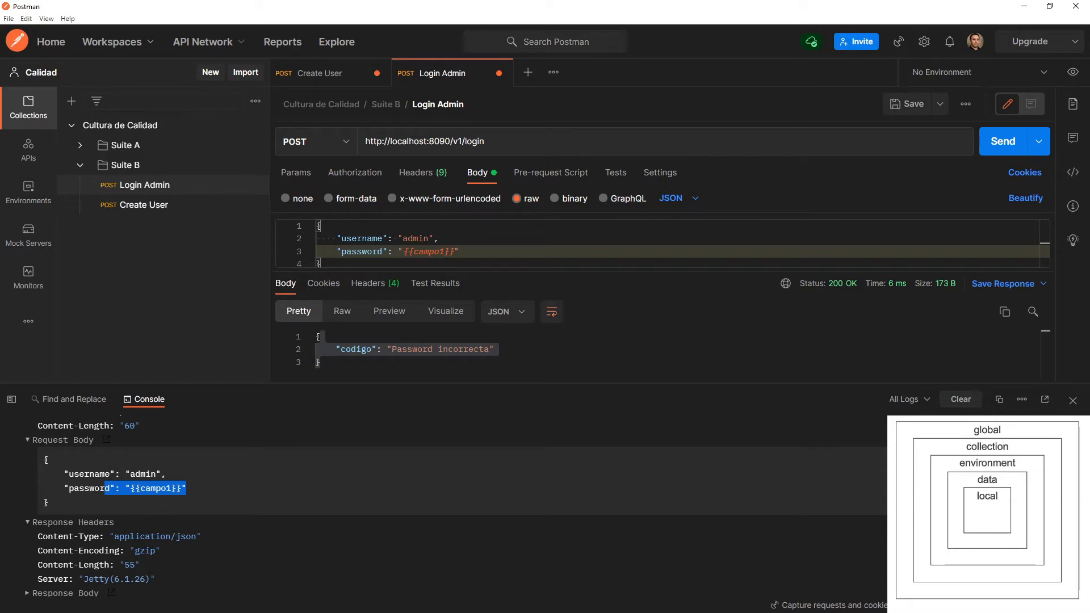
pyautogui.click(1072, 400)
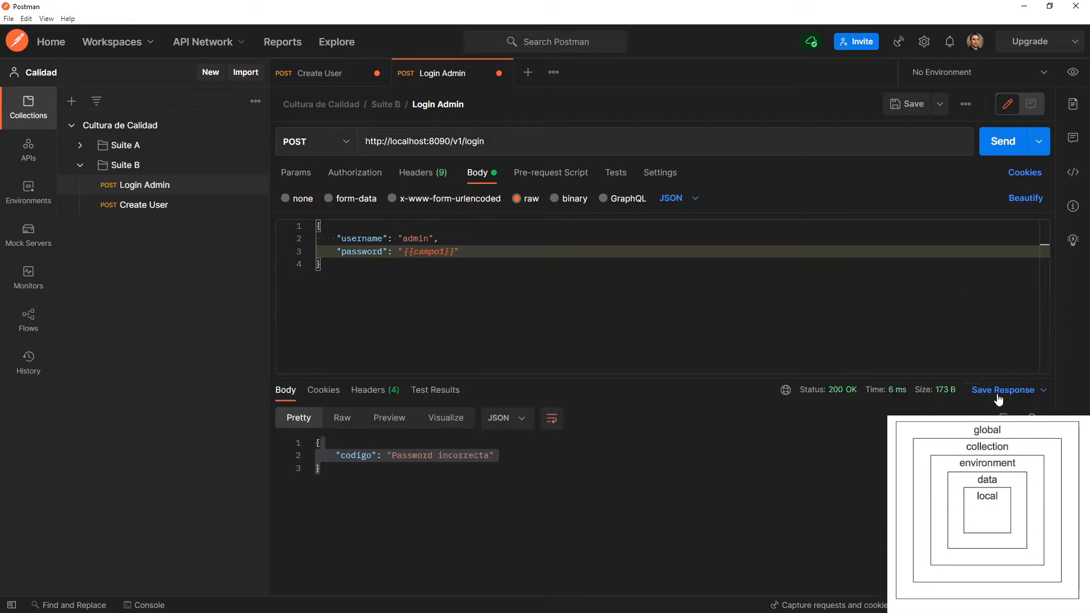
# Add a global variable campo1 with the login password as its initial value and save the globals.
pyautogui.click(1073, 74)
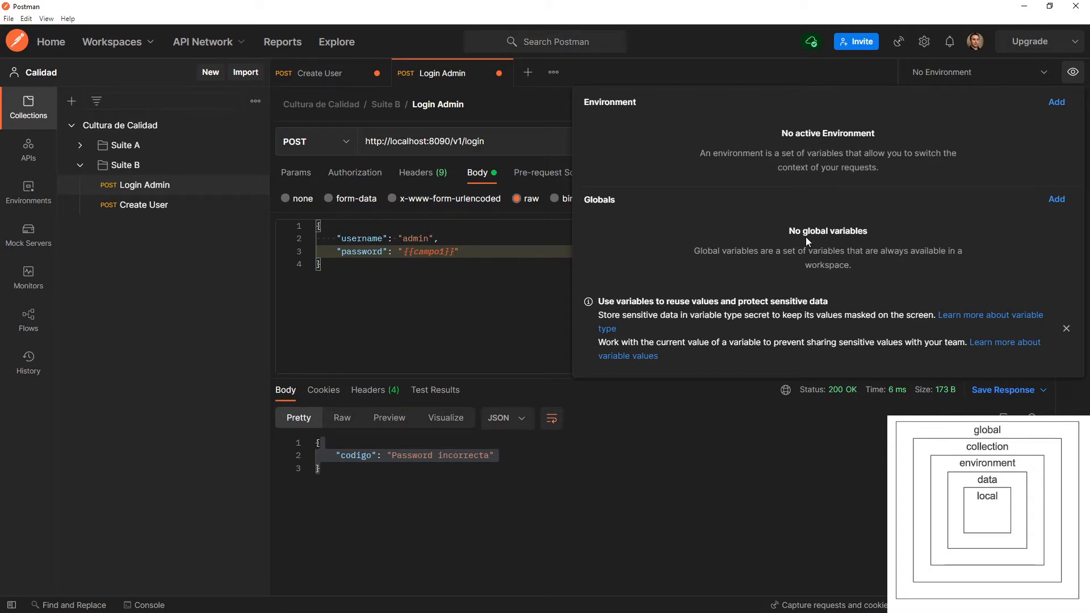
pyautogui.click(1057, 199)
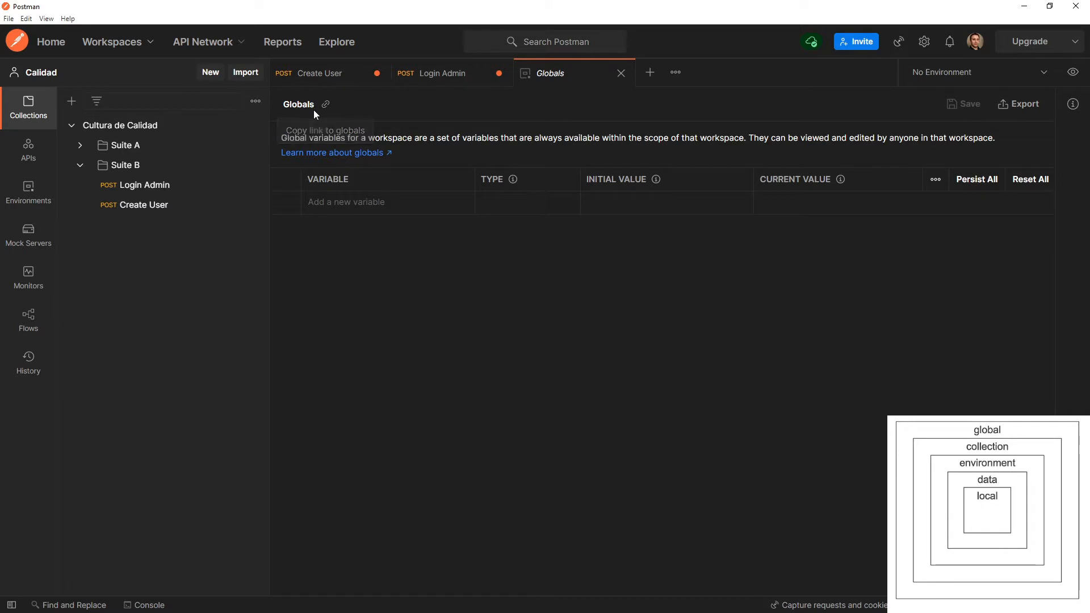
pyautogui.click(374, 199)
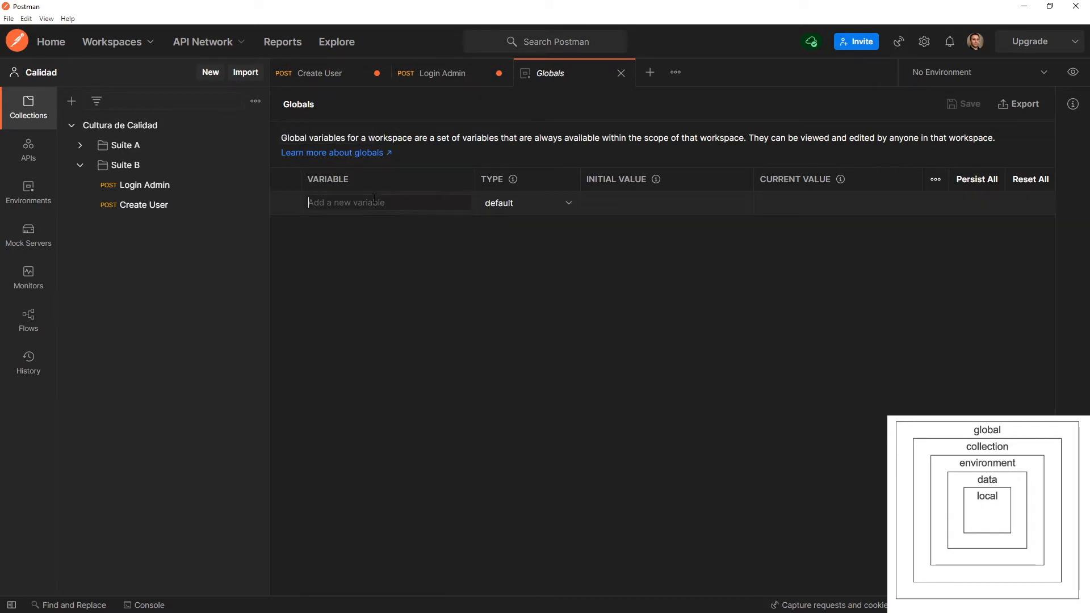
pyautogui.write('campo1')
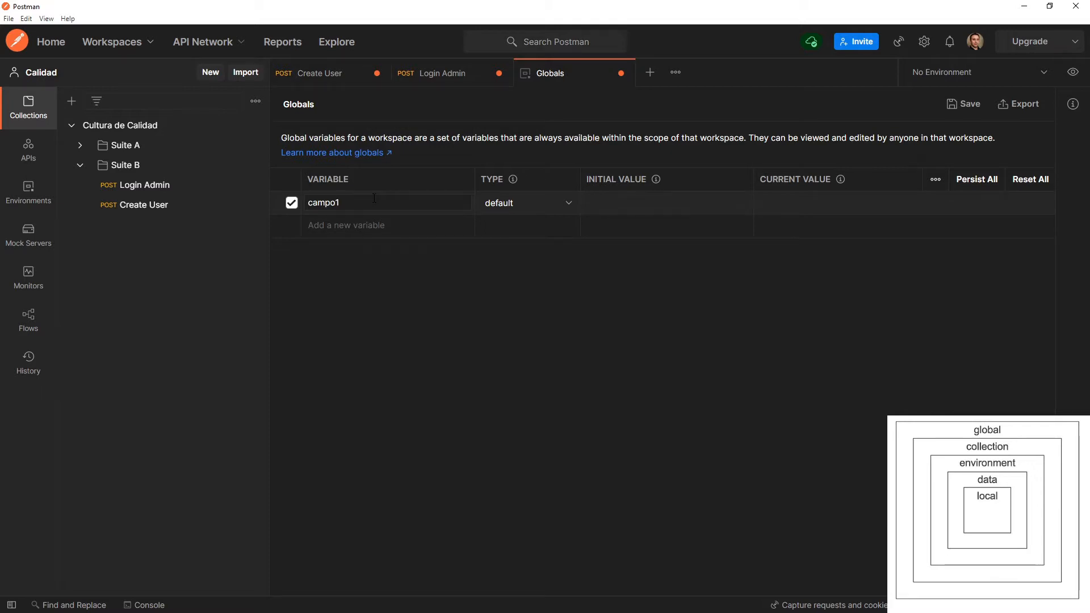
pyautogui.click(633, 206)
pyautogui.write('admin')
pyautogui.click(801, 203)
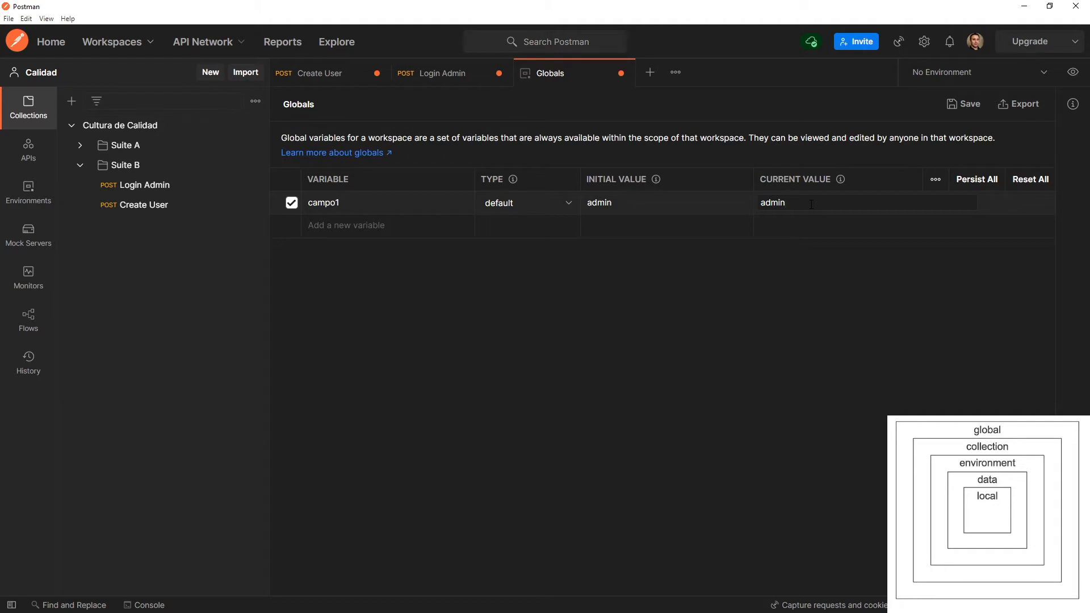
pyautogui.click(963, 104)
# Resend the Login Admin request and check in the console which password value its request body carries.
pyautogui.click(436, 82)
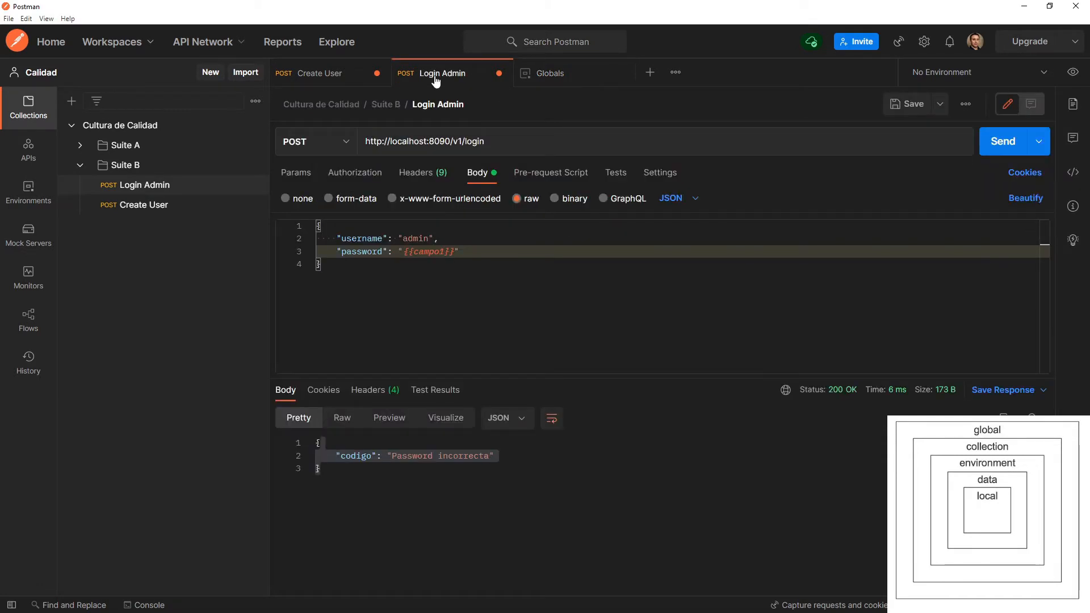
pyautogui.click(1009, 143)
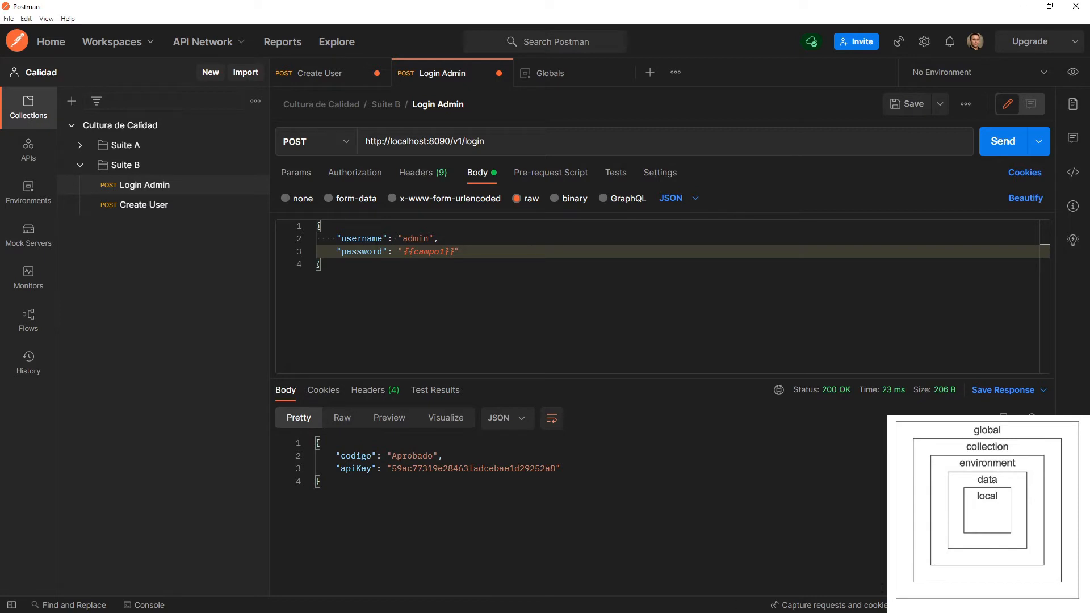
pyautogui.click(144, 605)
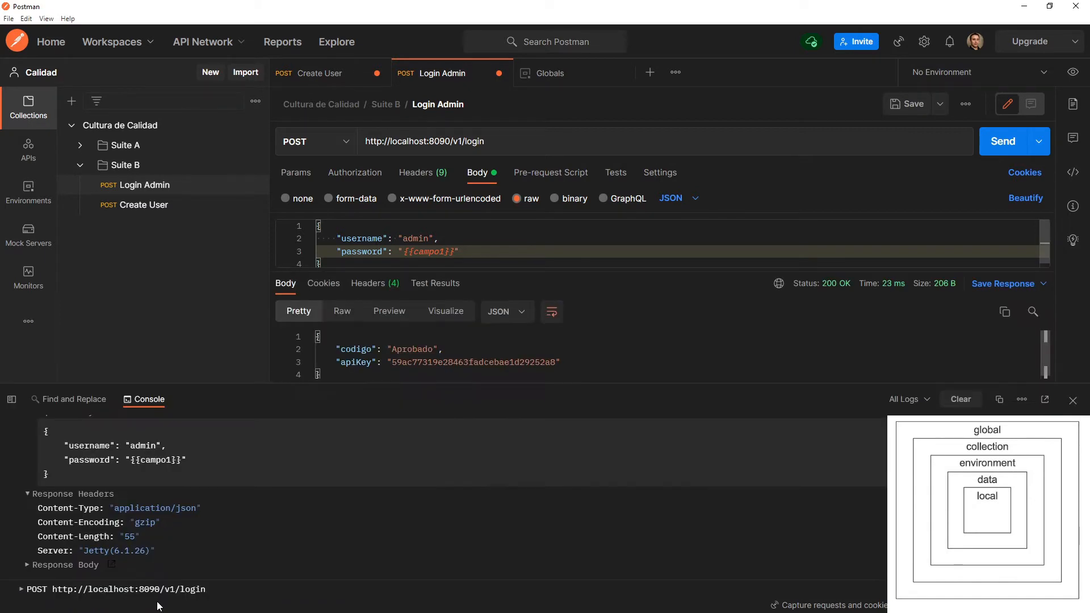
pyautogui.click(97, 586)
pyautogui.scroll(-3, 108, 579)
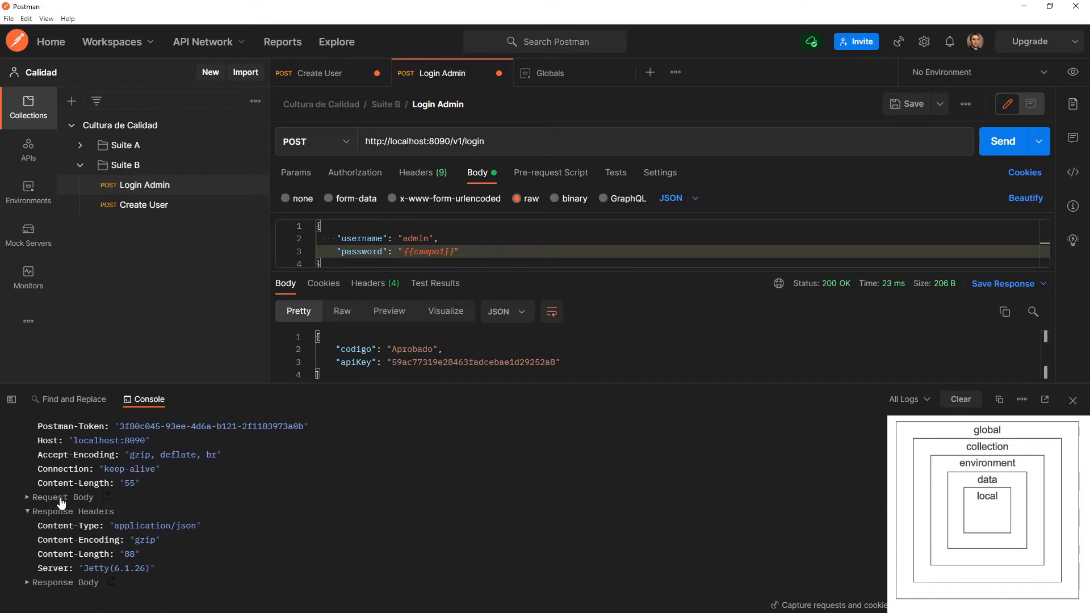
pyautogui.click(61, 502)
pyautogui.moveTo(96, 546); pyautogui.dragTo(179, 538)
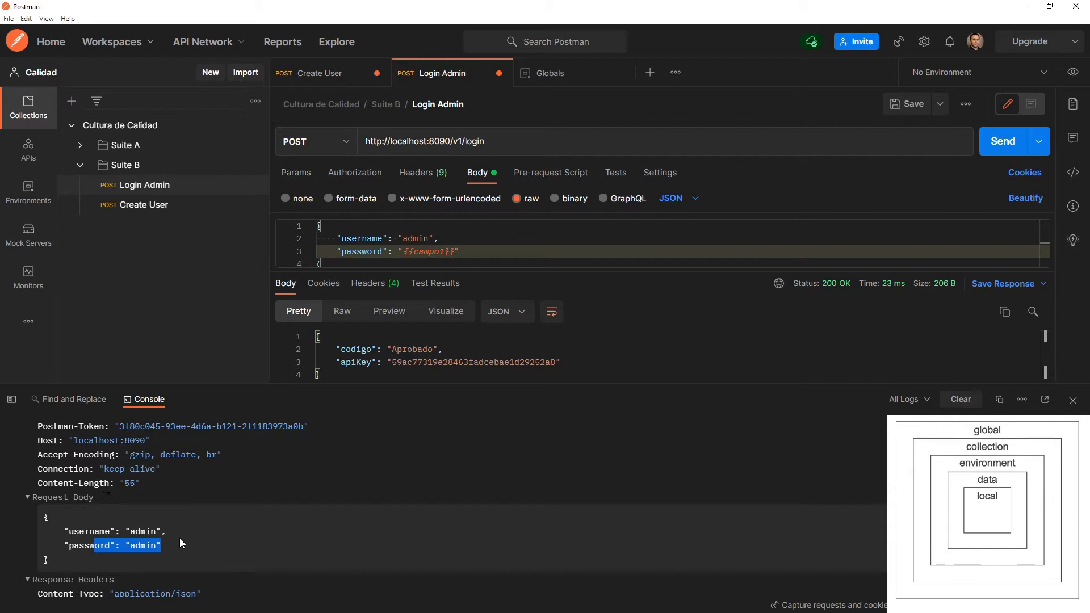
pyautogui.click(1072, 400)
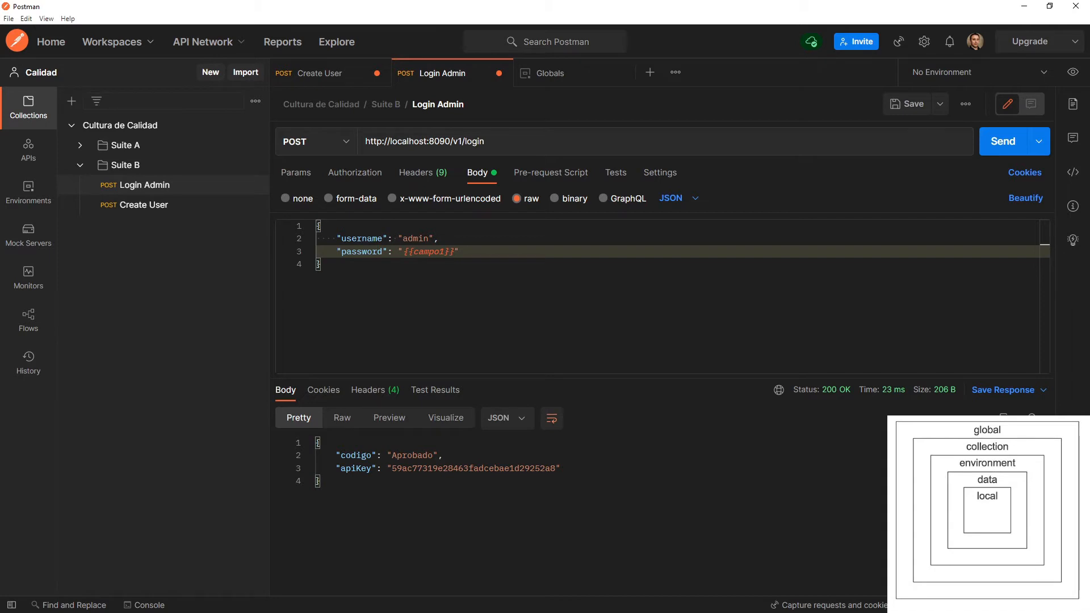
# Create a new environment named "Entorno de pruebas".
pyautogui.click(1081, 74)
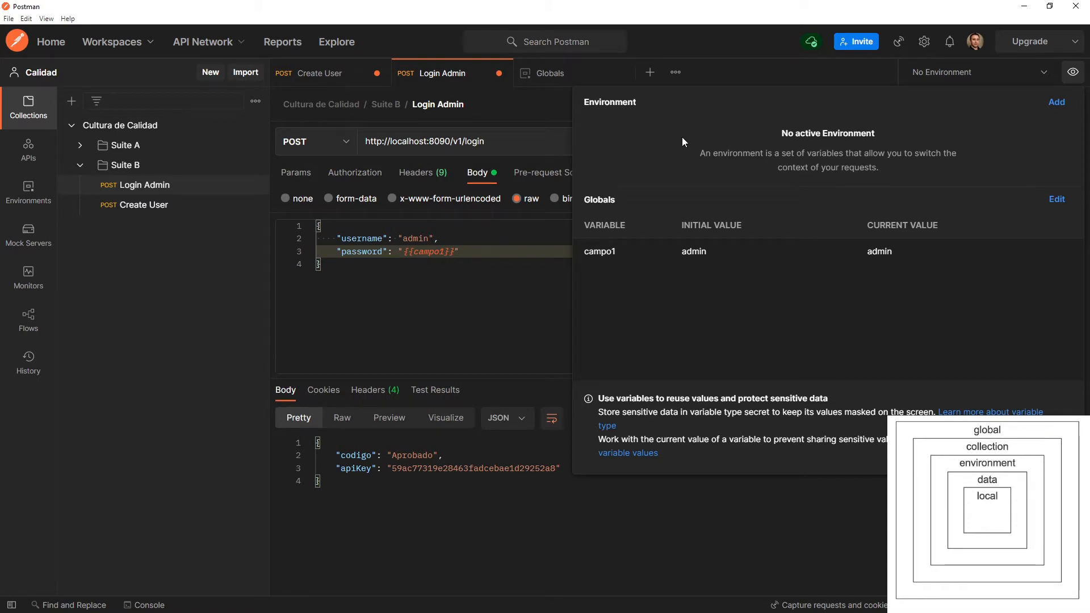
pyautogui.click(1056, 103)
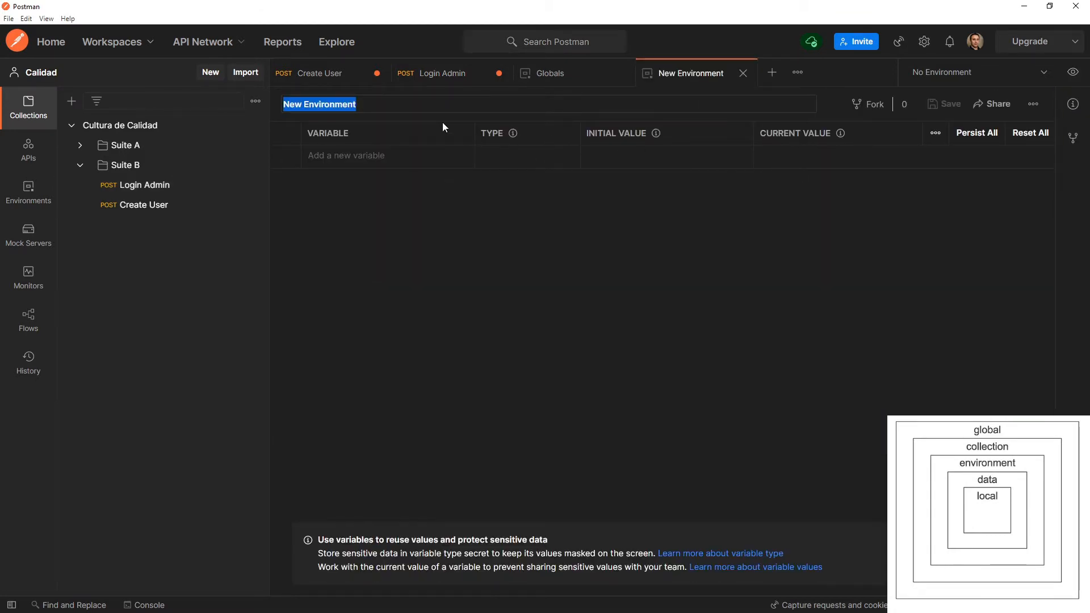
pyautogui.write('Entorno')
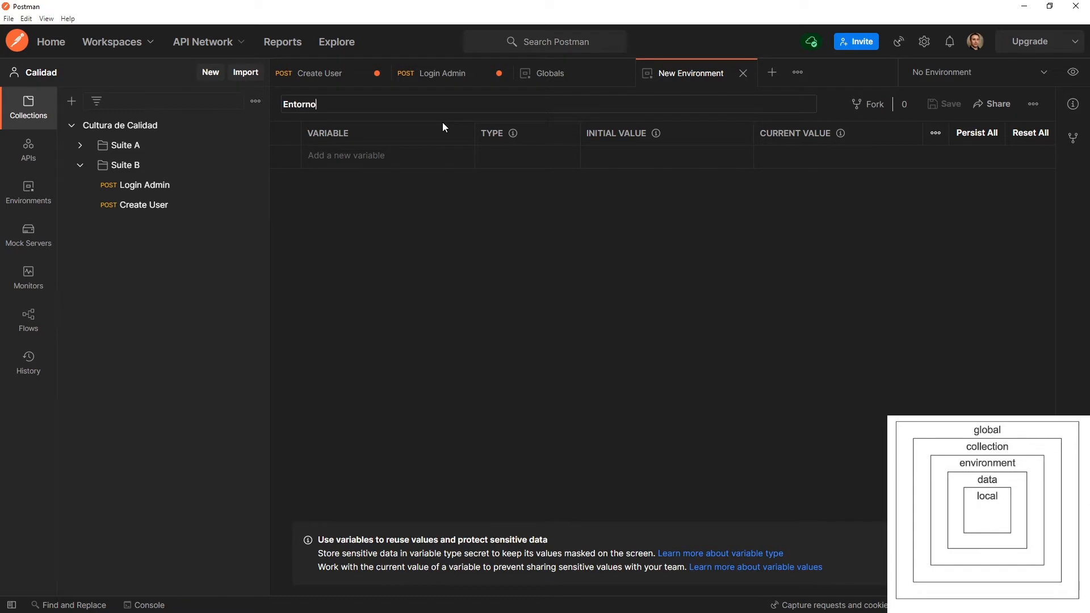
pyautogui.write(' de pruebas')
pyautogui.press('Return')
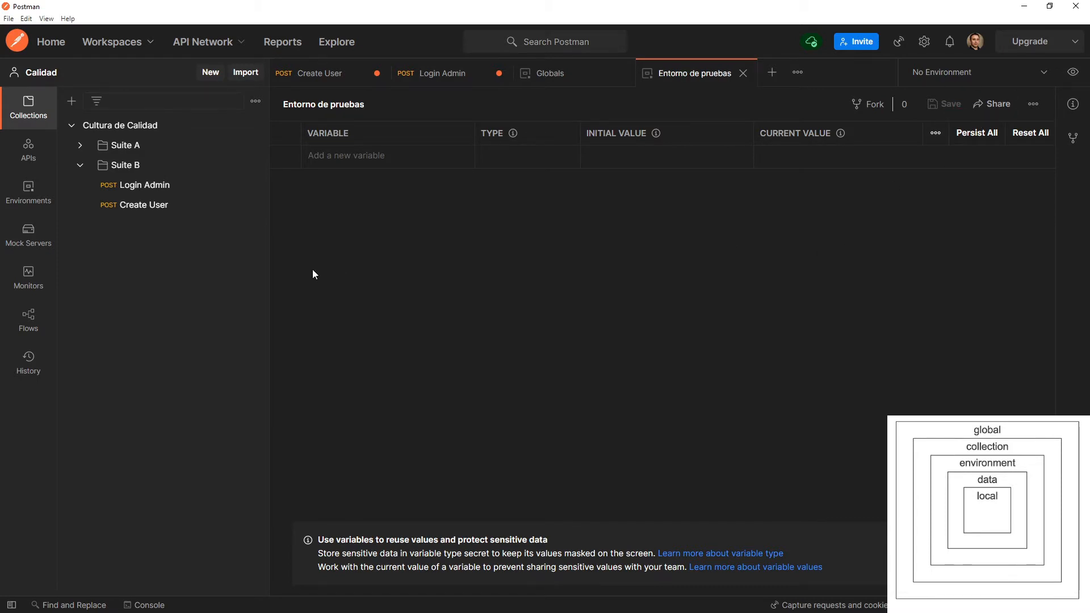
# Add the variable campo2 to the environment with initial and current value admin, and save the environment.
pyautogui.click(339, 158)
pyautogui.write('campo2')
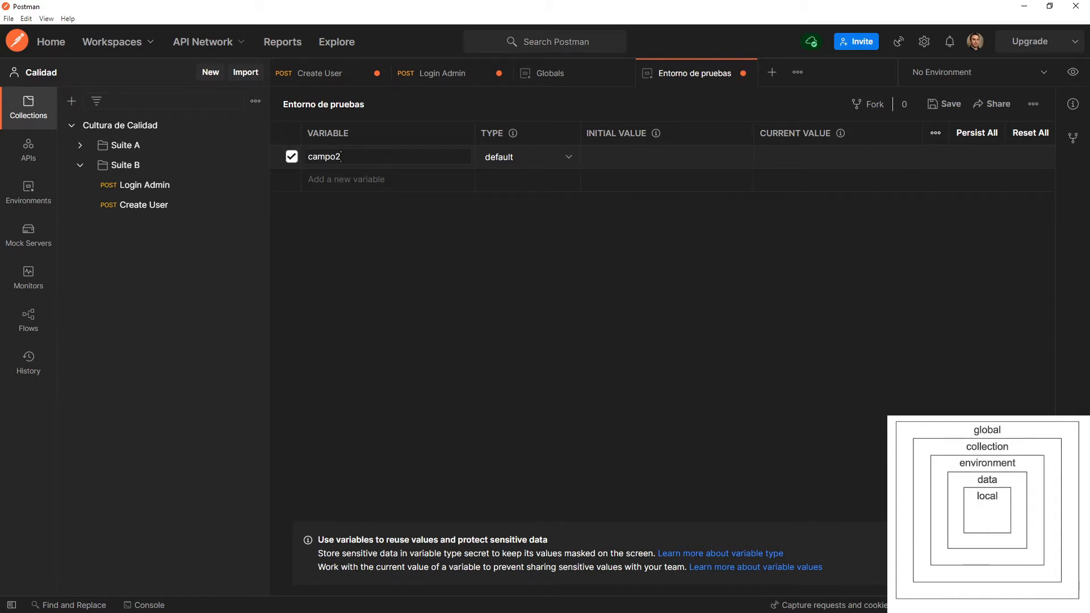
pyautogui.click(643, 160)
pyautogui.write('admin')
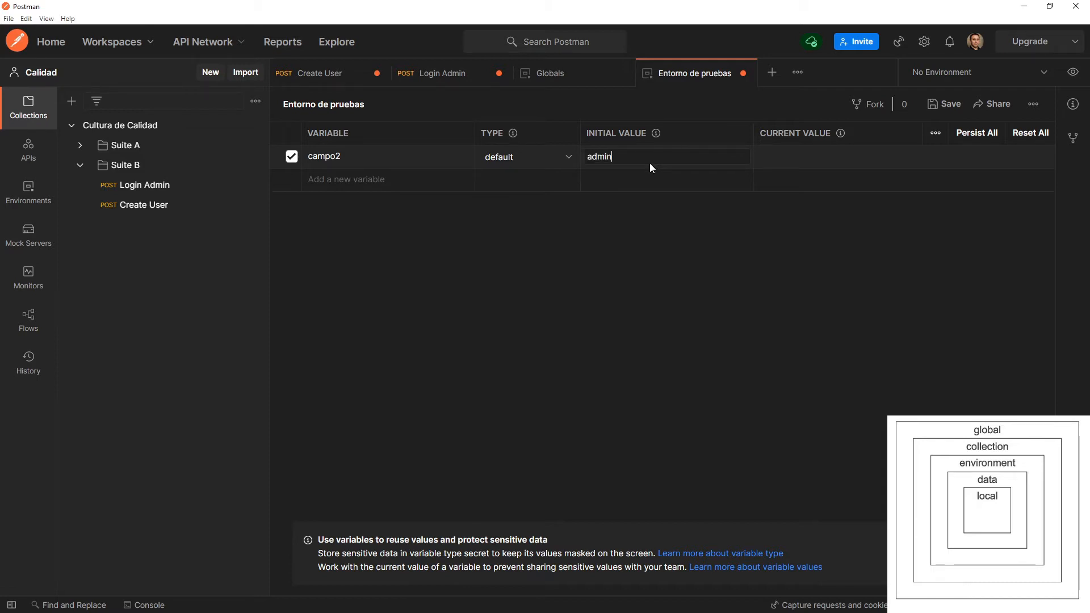
pyautogui.press('Tab')
pyautogui.write('admin')
pyautogui.click(772, 232)
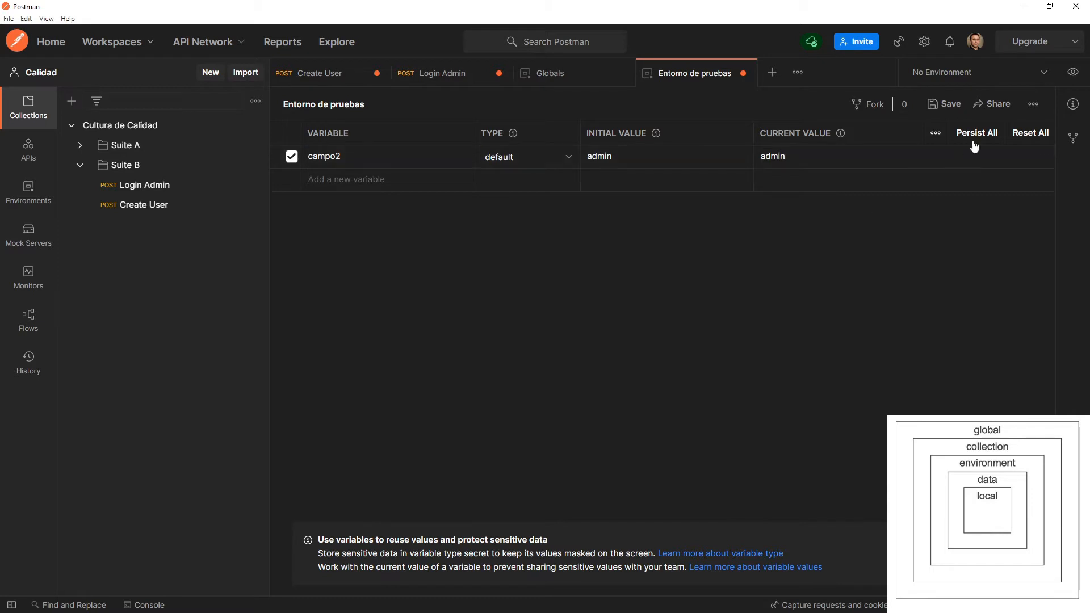
pyautogui.click(951, 110)
# Replace the username value in the Login Admin request body with the variable reference {{campo2}}.
pyautogui.click(485, 78)
pyautogui.doubleClick(409, 239)
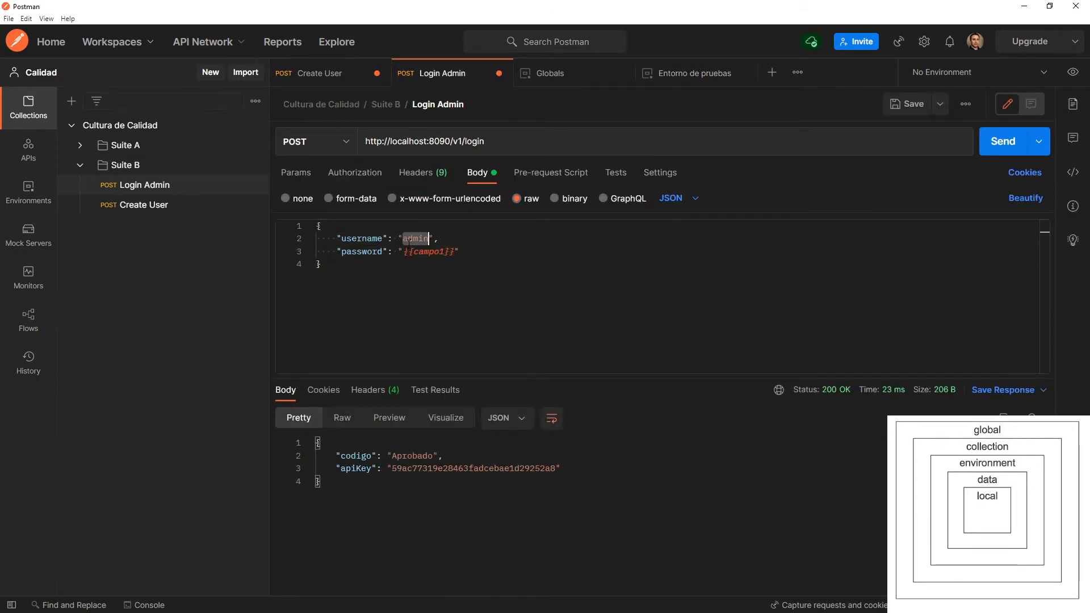
pyautogui.write('{{}}')
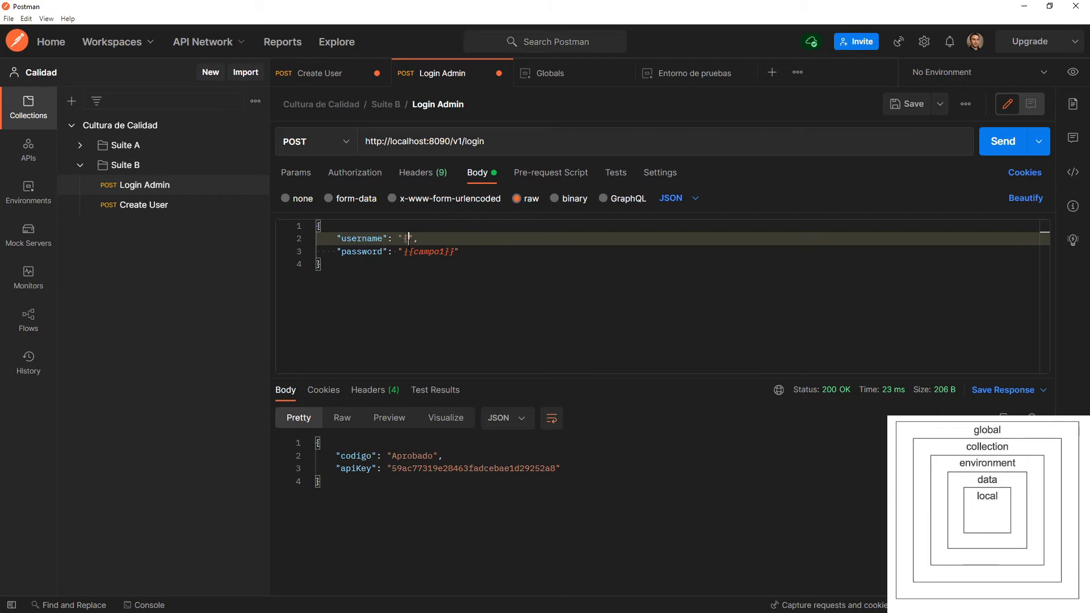
pyautogui.press('Left')
pyautogui.press('Left')
pyautogui.write('campo')
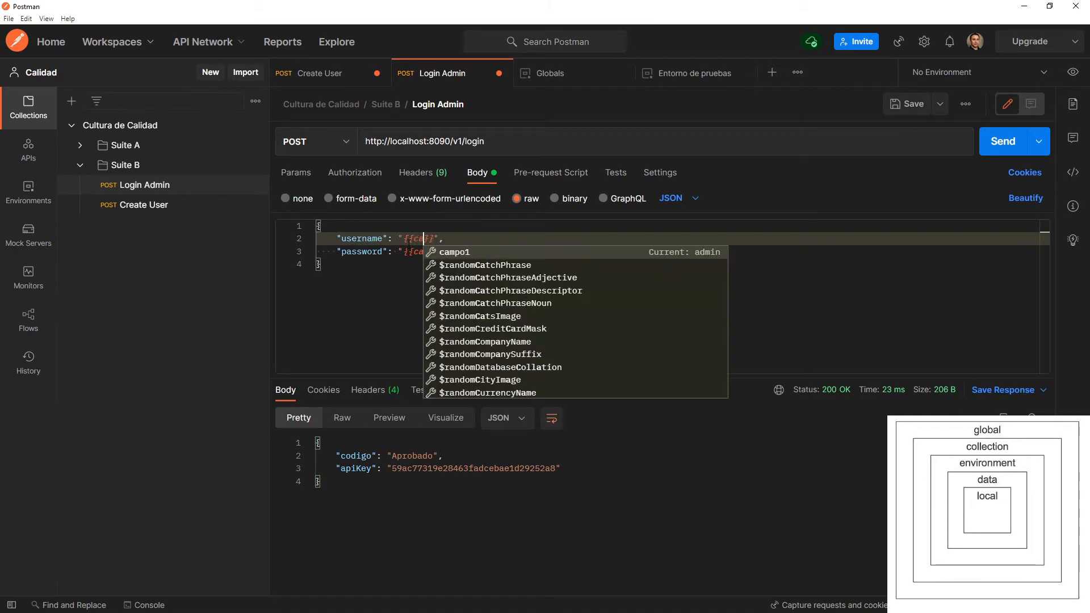
pyautogui.write('2')
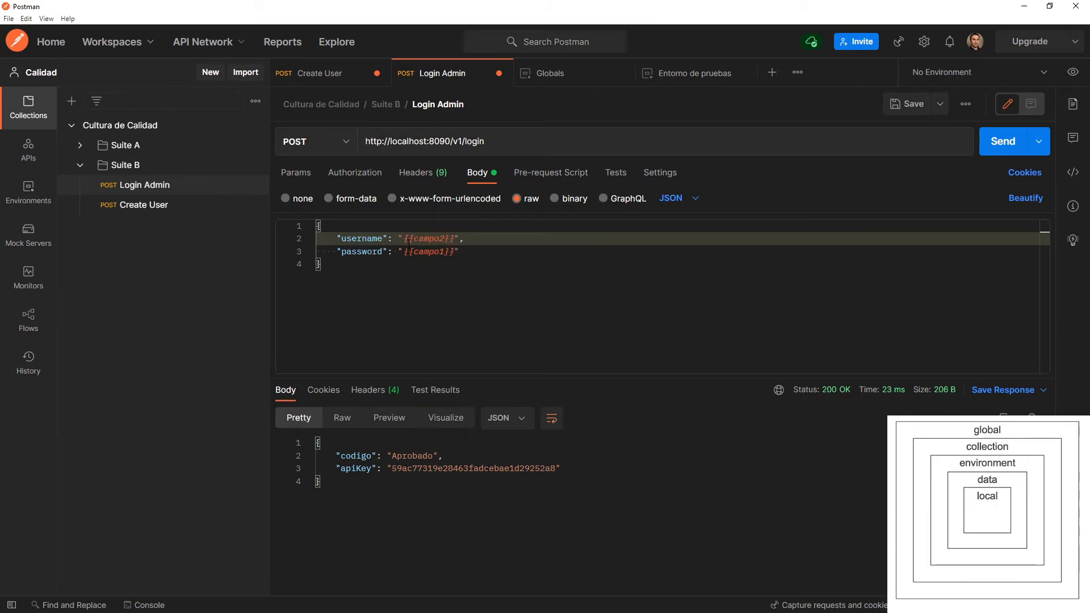
# Send the Login Admin request and check in the console which username value its request body carries.
pyautogui.click(997, 140)
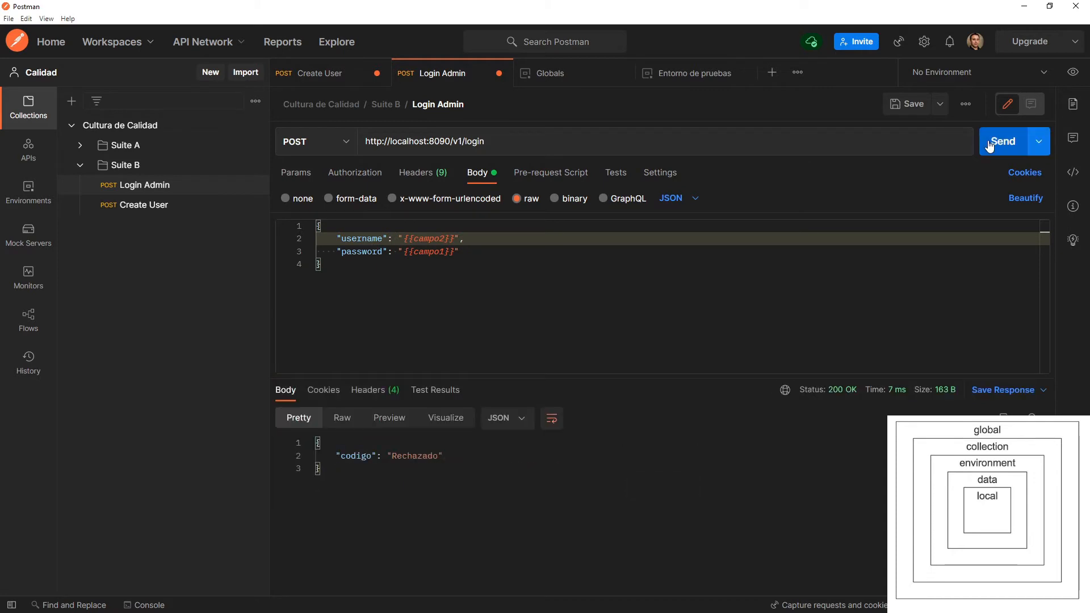
pyautogui.moveTo(323, 476); pyautogui.dragTo(359, 440)
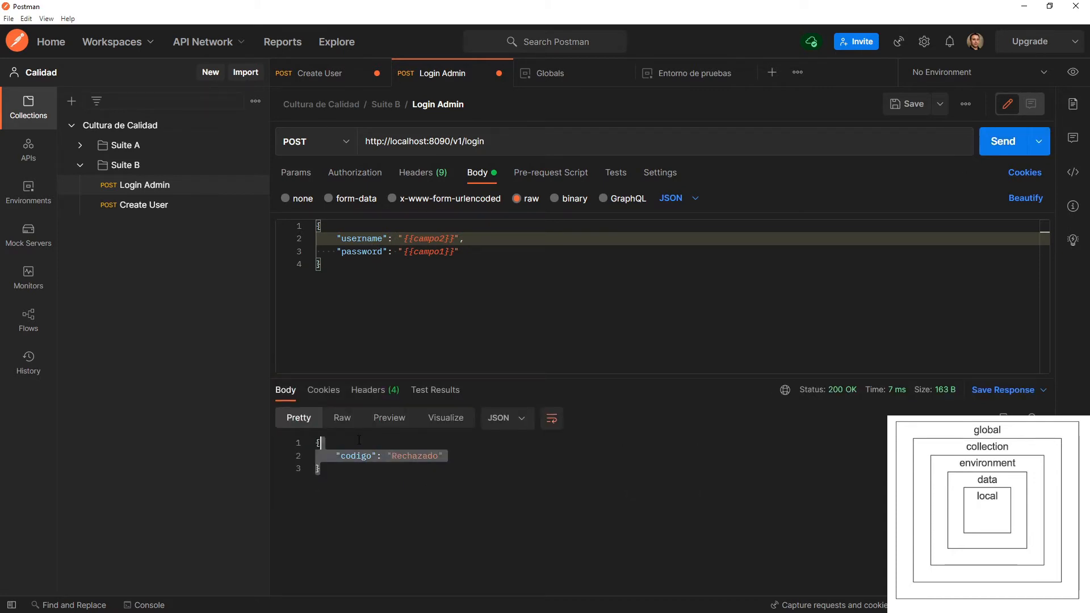
pyautogui.click(146, 605)
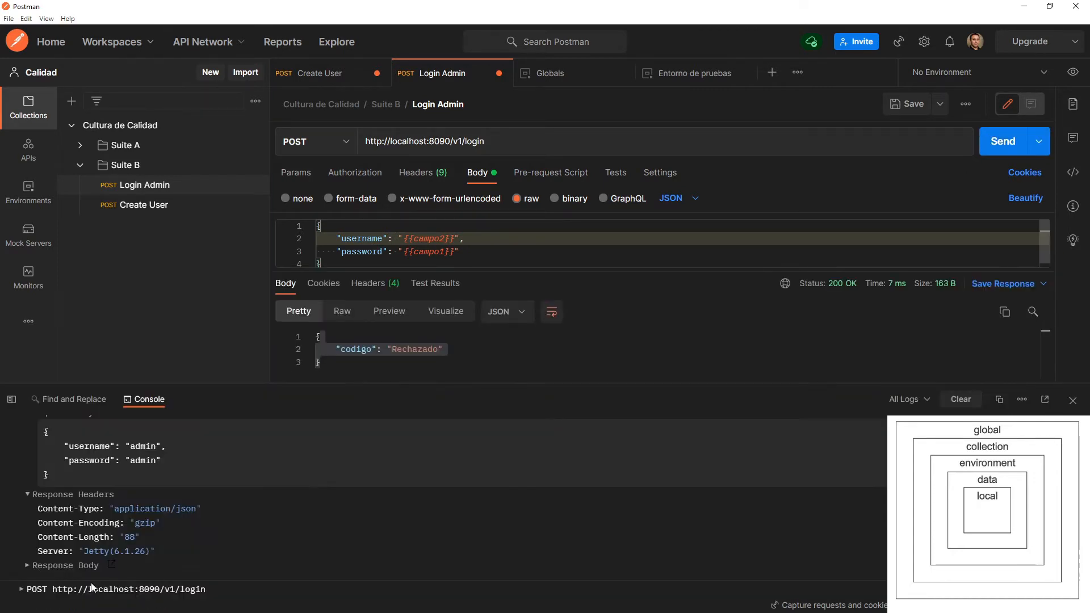
pyautogui.click(82, 590)
pyautogui.scroll(-5, 93, 585)
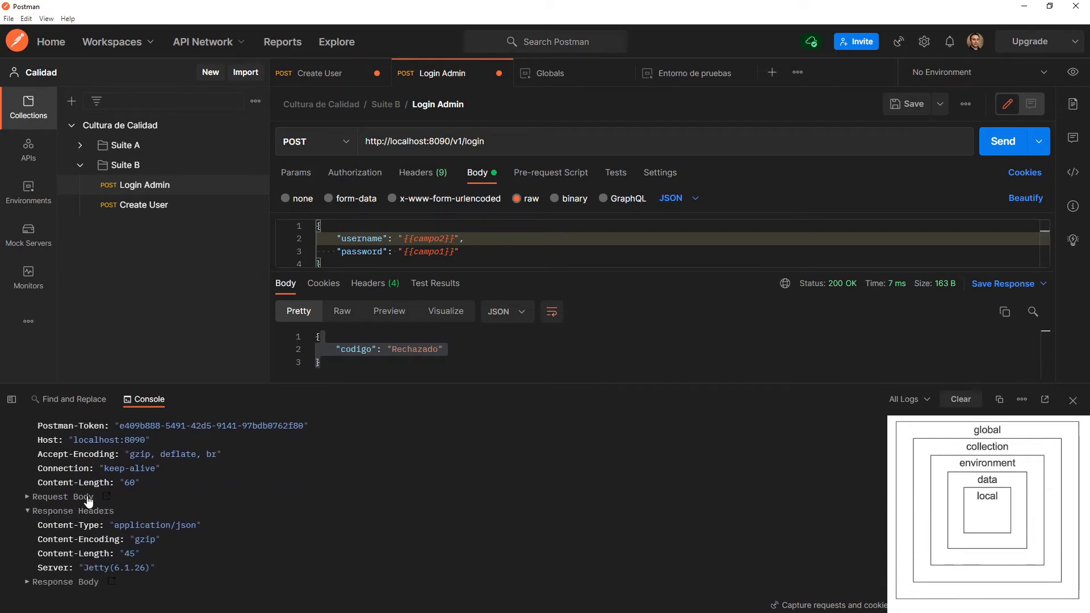
pyautogui.click(90, 499)
pyautogui.moveTo(111, 531); pyautogui.dragTo(191, 534)
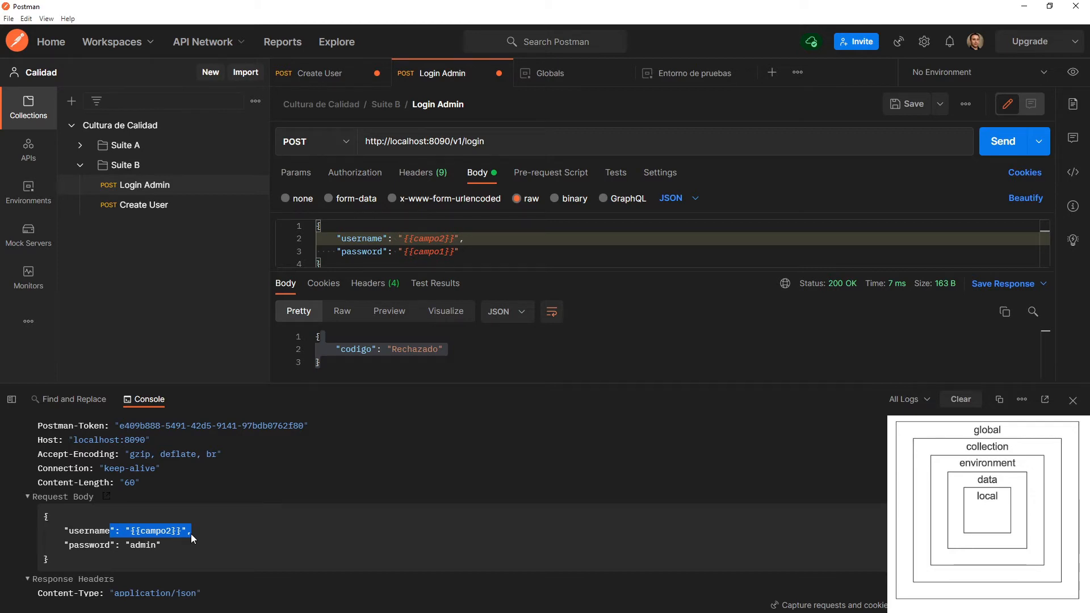
# Review the environment's campo2 variable, make Entorno de pruebas the active environment for Login Admin, and view the available variables.
pyautogui.click(694, 76)
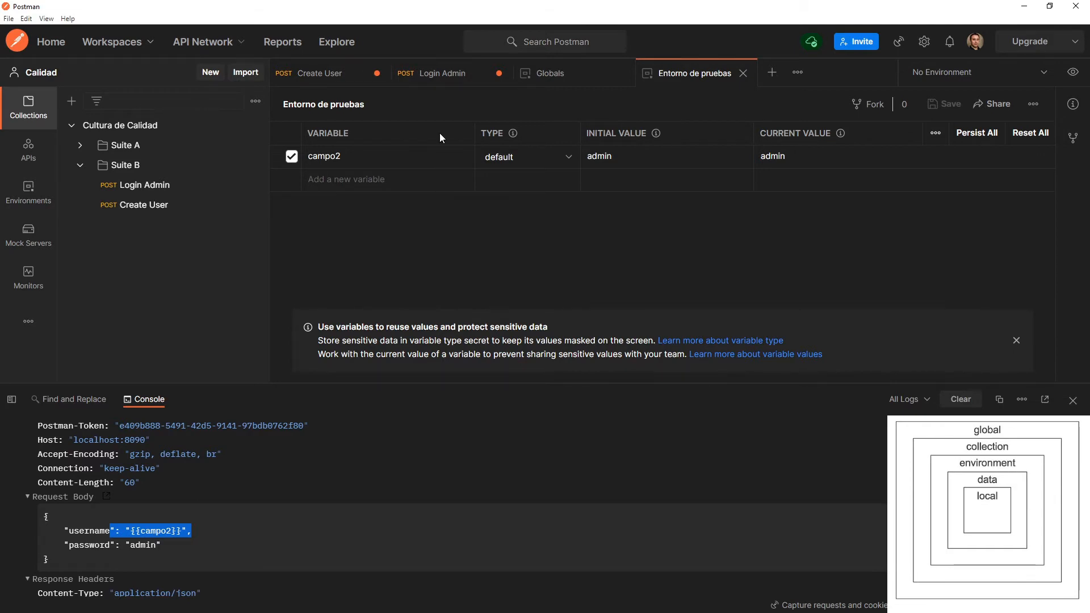
pyautogui.click(437, 73)
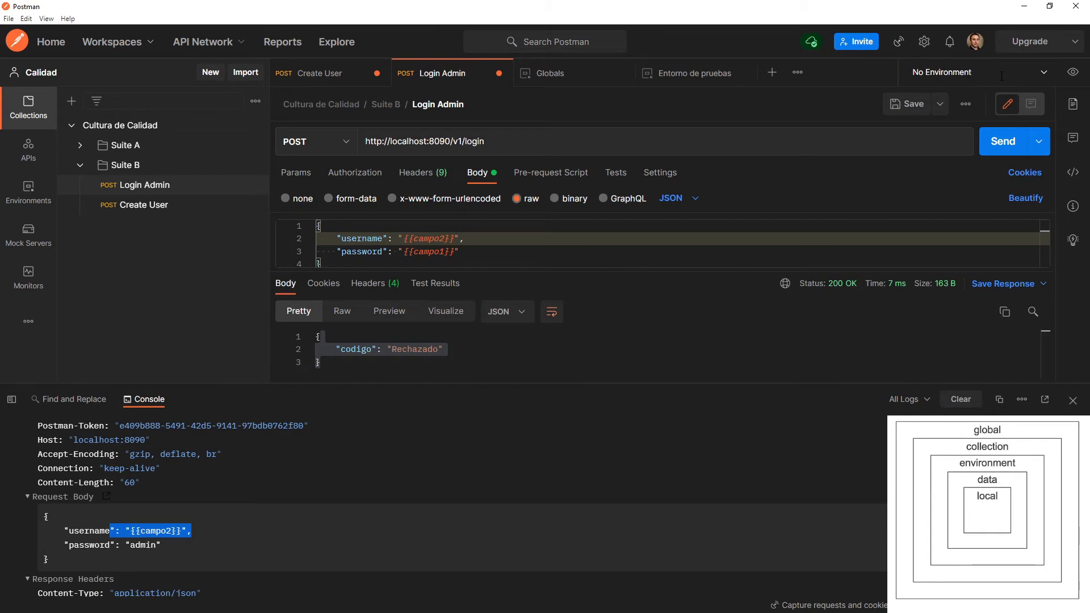
pyautogui.click(1044, 78)
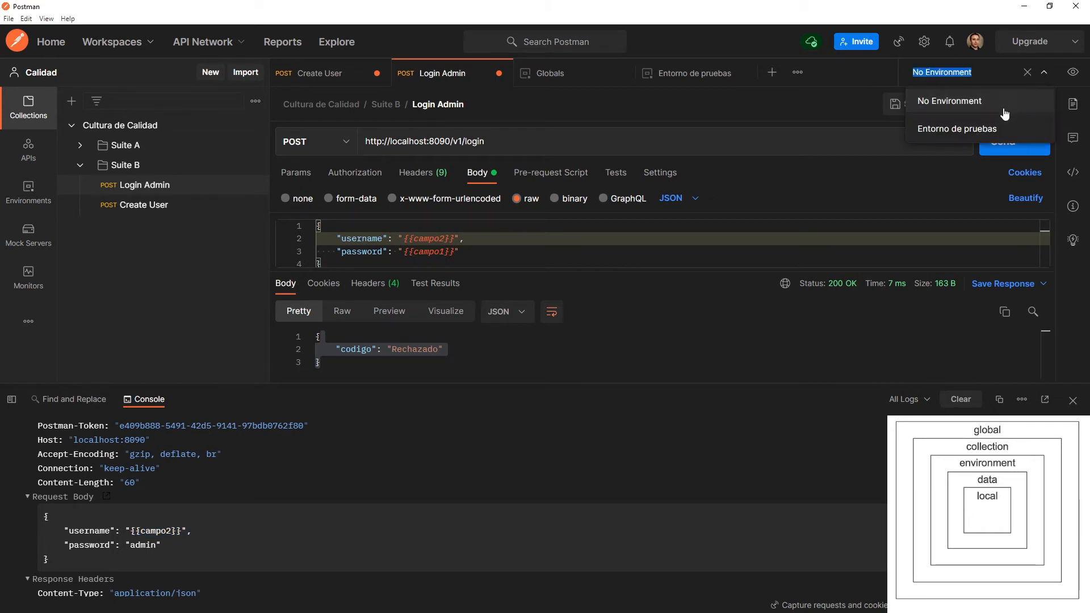
pyautogui.click(983, 136)
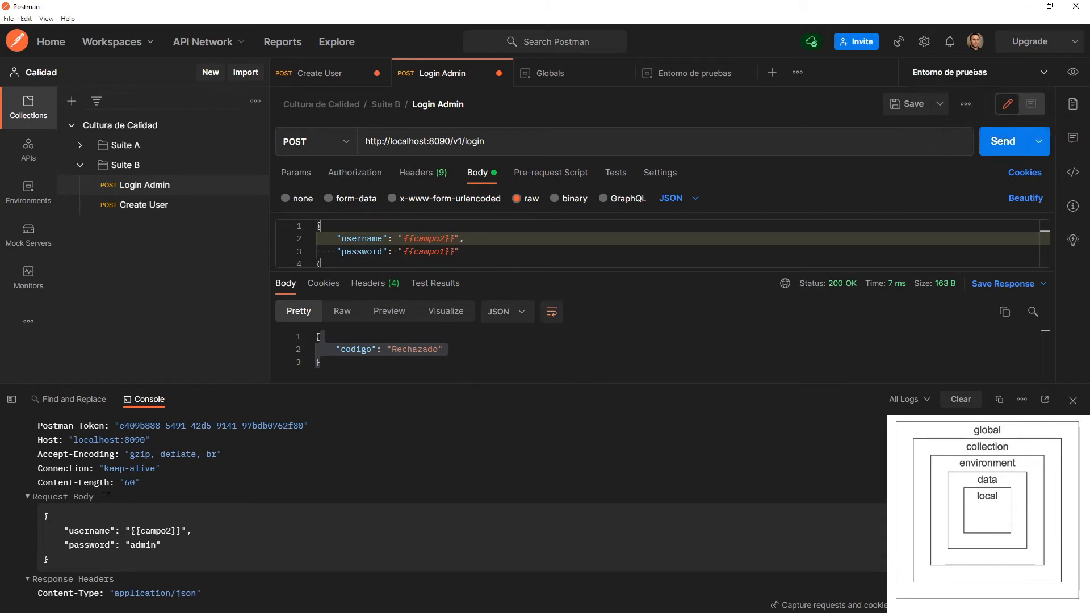
pyautogui.click(1076, 81)
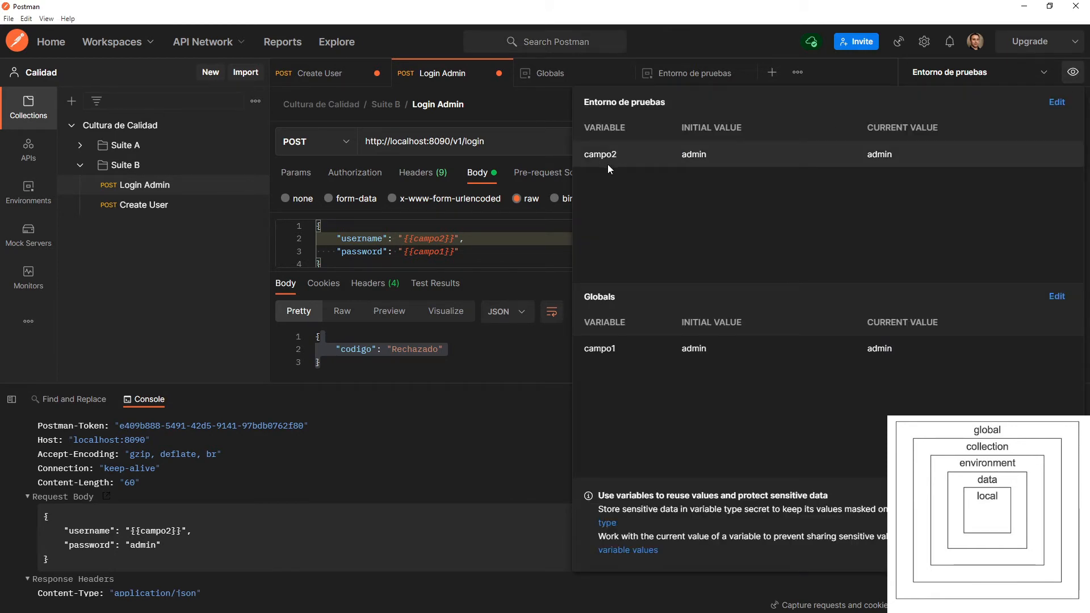
# Switch the active environment to No Environment and view which variables are available without one.
pyautogui.click(1015, 74)
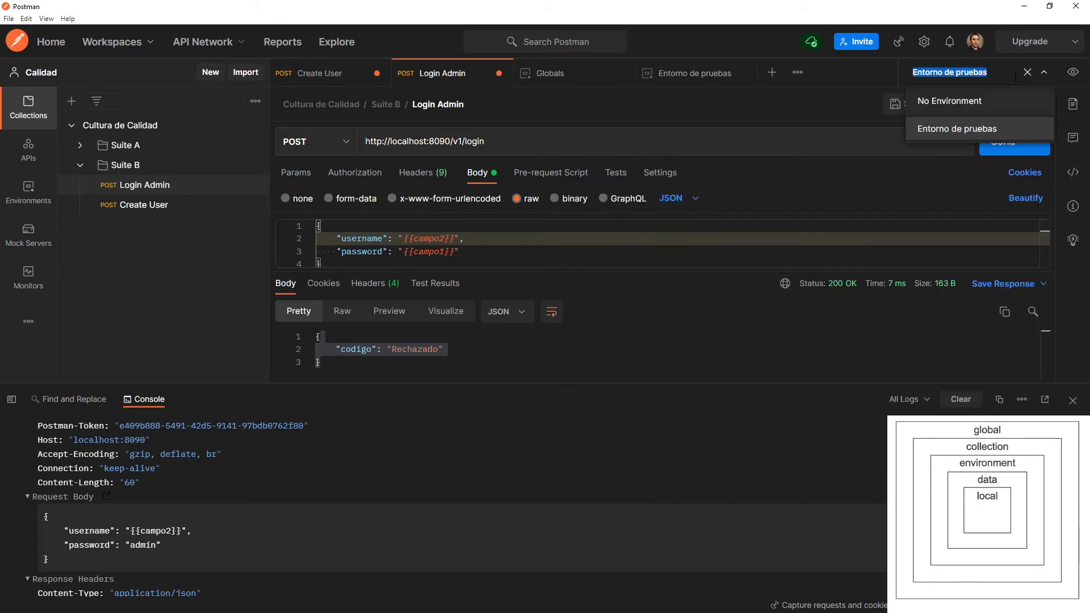
pyautogui.click(960, 101)
pyautogui.click(1073, 79)
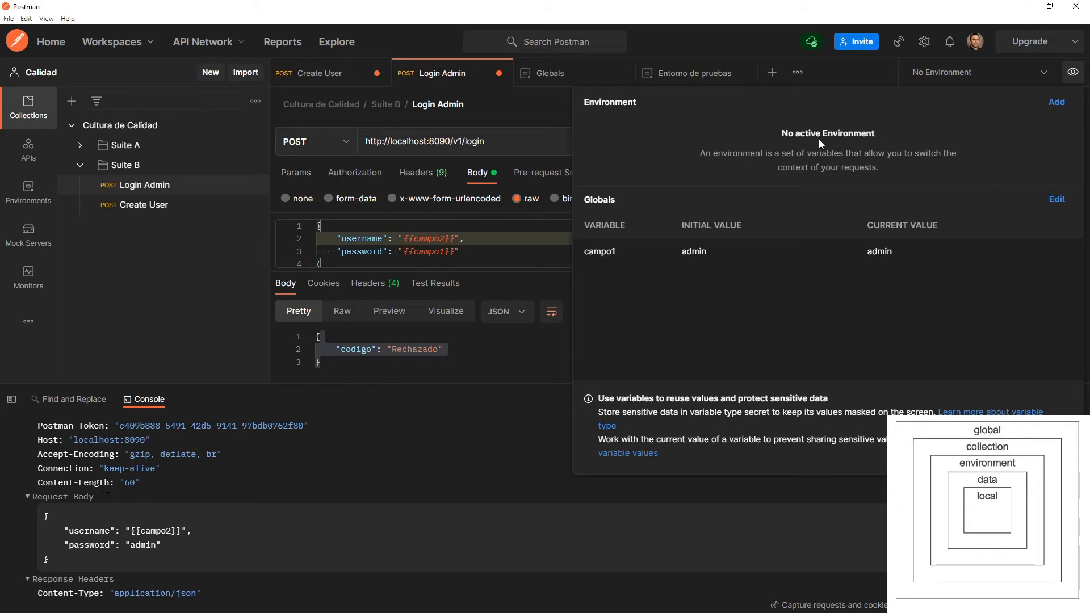
# Reactivate the Entorno de pruebas environment and view its variables alongside the globals.
pyautogui.click(1049, 84)
pyautogui.click(999, 126)
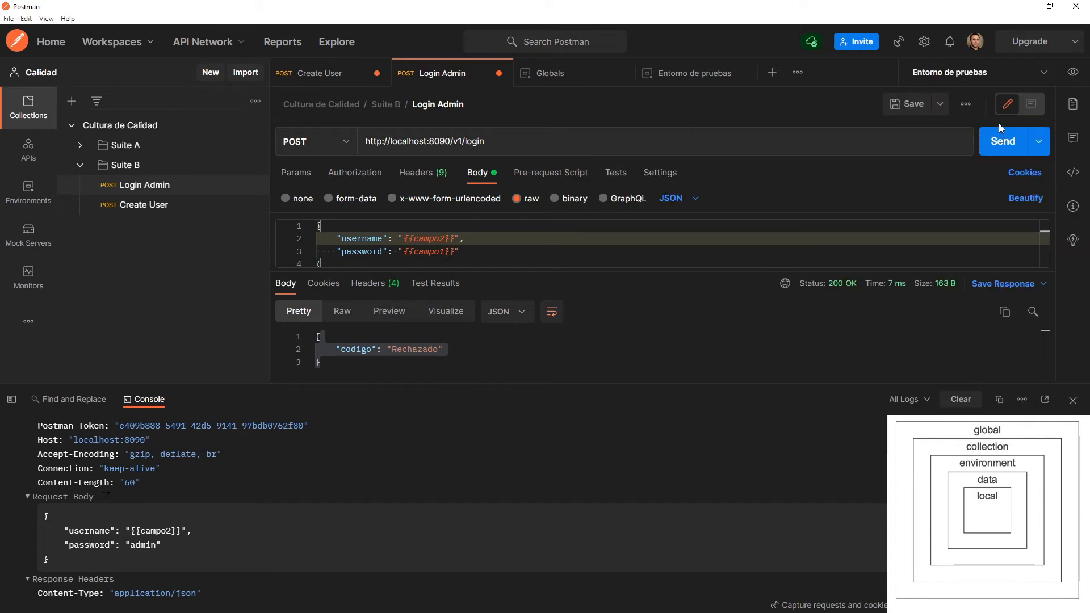
pyautogui.click(1071, 75)
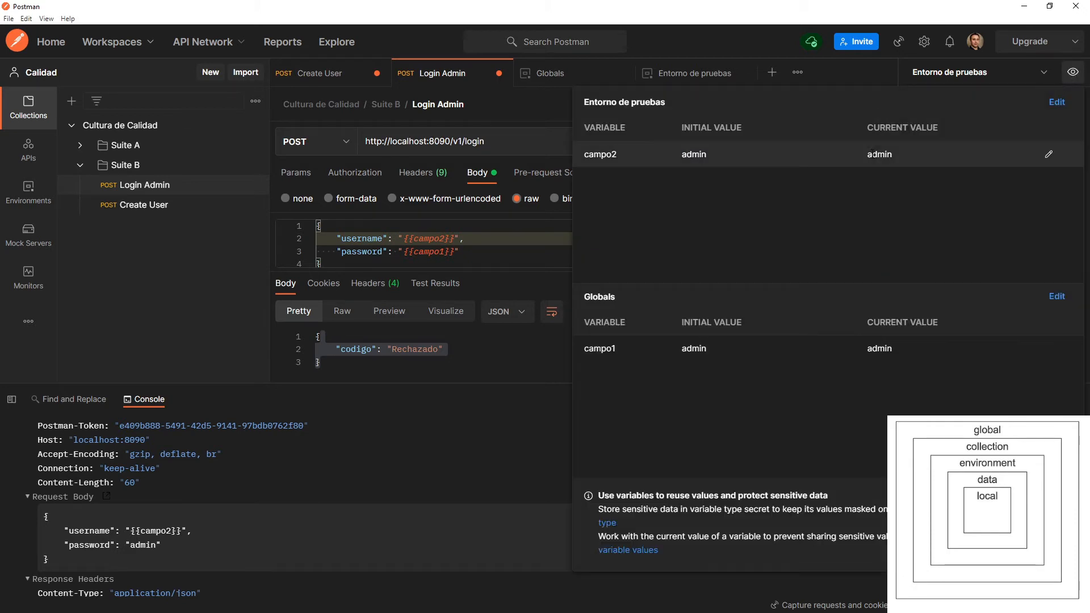
pyautogui.click(500, 418)
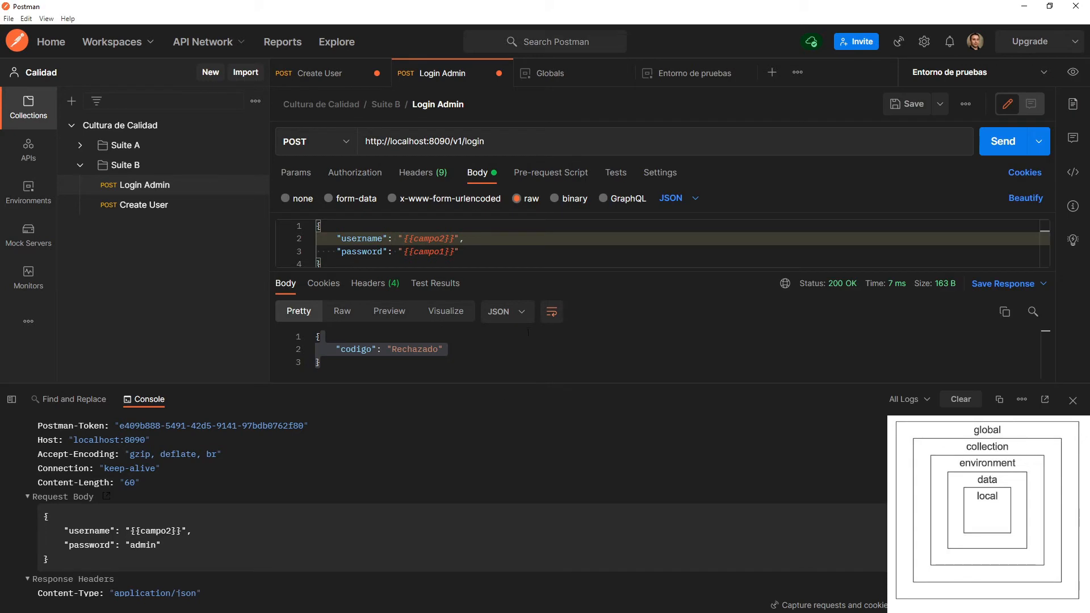
# Resend the Login Admin request, examine the username in its console request body, and view the environment and global variables.
pyautogui.click(1004, 149)
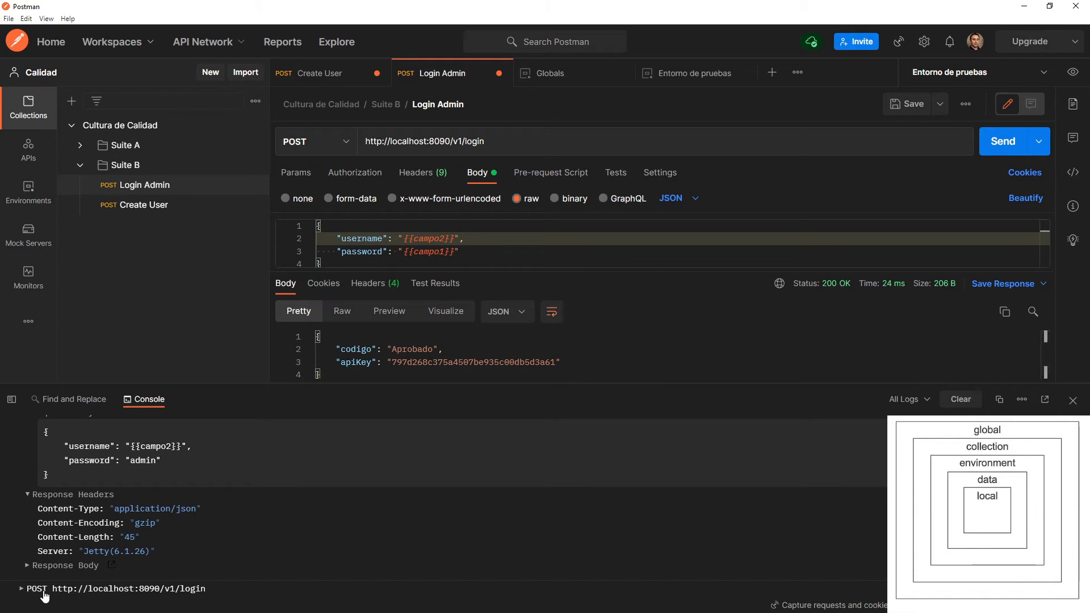
pyautogui.click(21, 589)
pyautogui.scroll(-3, 59, 589)
pyautogui.click(79, 524)
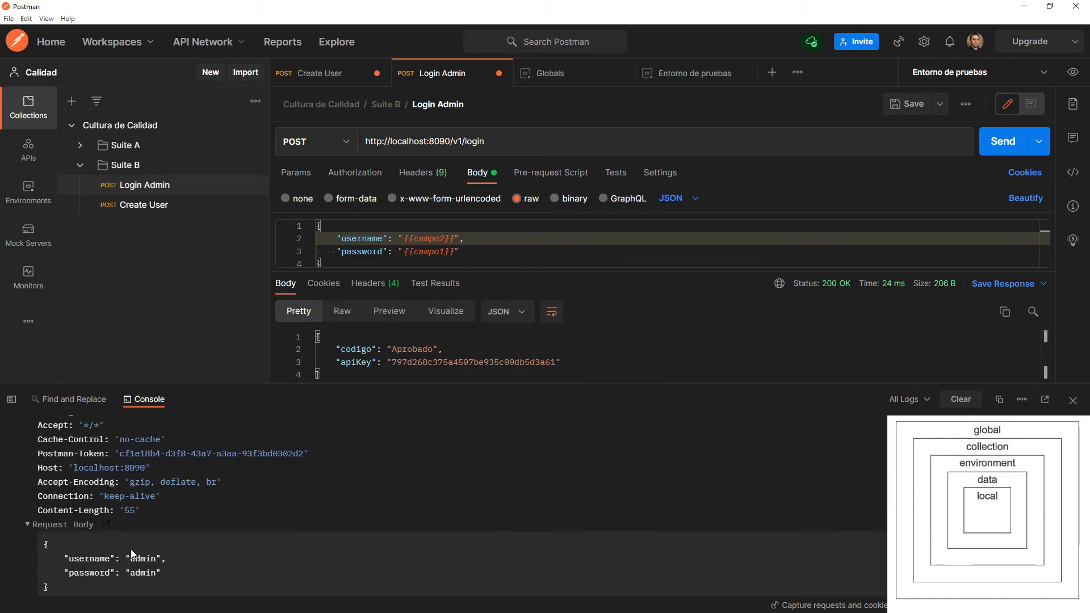
pyautogui.moveTo(136, 559); pyautogui.dragTo(161, 561)
pyautogui.click(1073, 72)
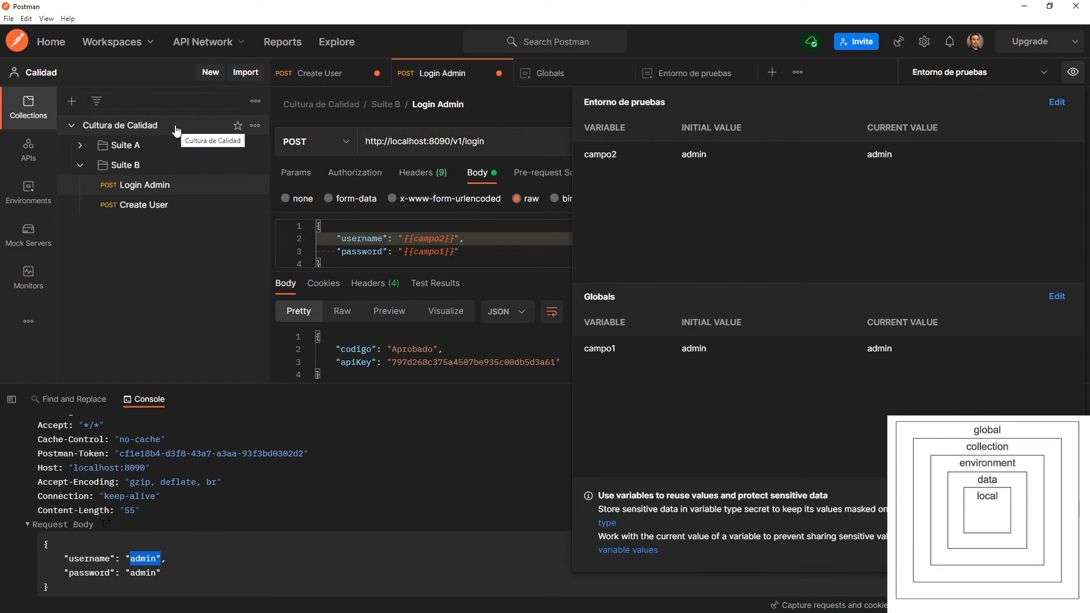
# Add the collection variable campo2 with initial value dewdsaf to Cultura de Calidad and save the collection.
pyautogui.click(134, 130)
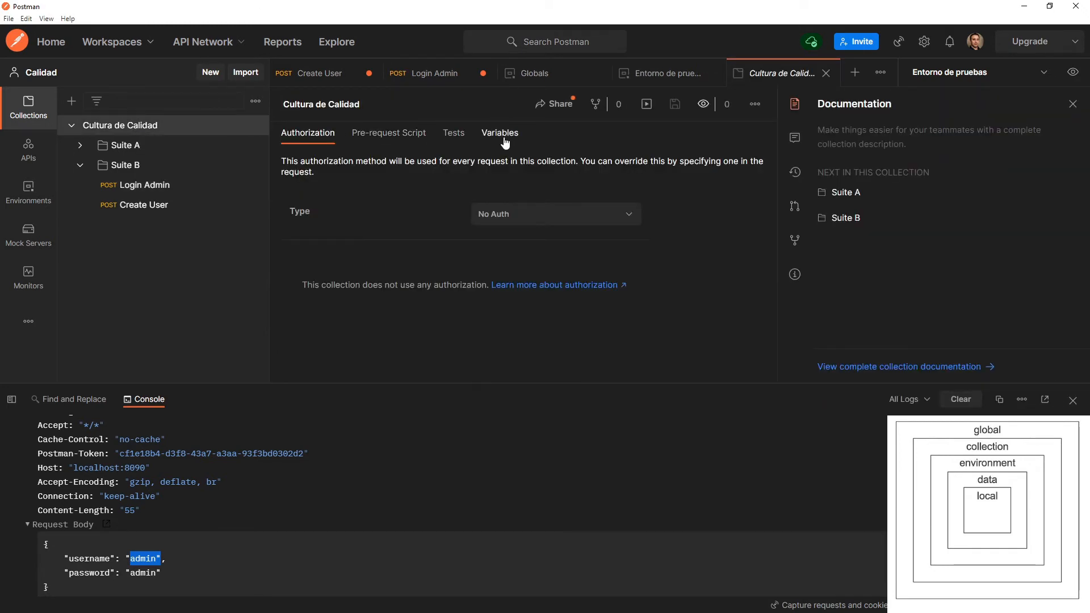
pyautogui.click(504, 138)
pyautogui.click(382, 212)
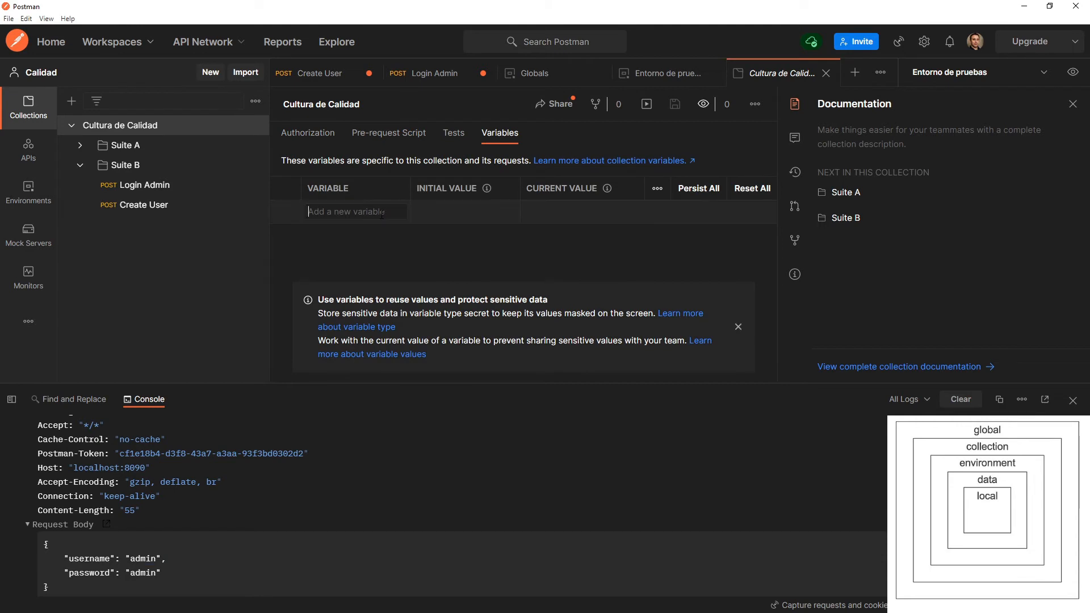
pyautogui.write('campo2')
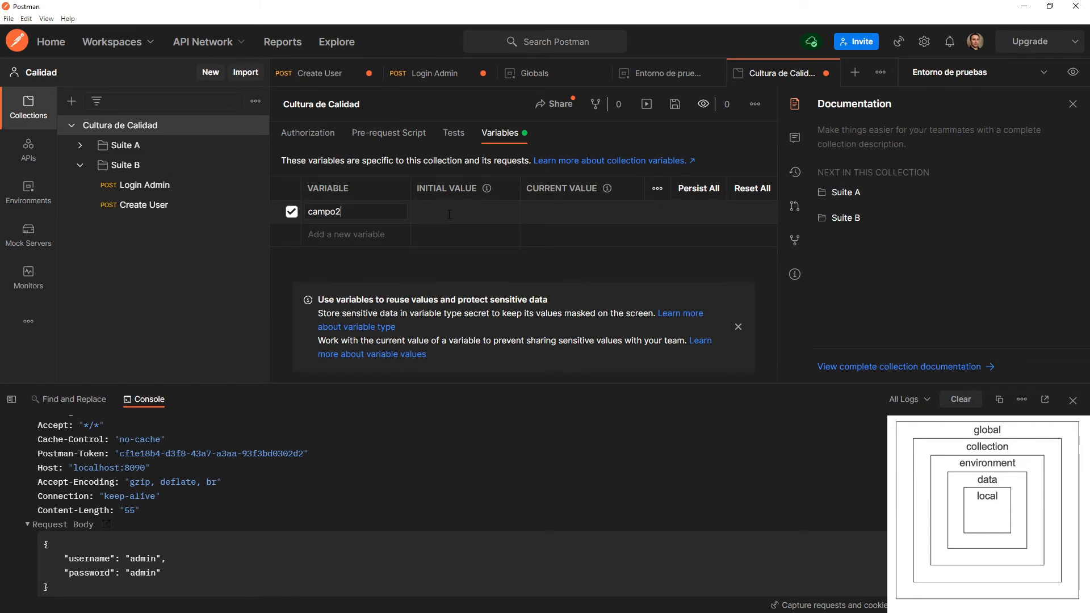
pyautogui.click(449, 215)
pyautogui.write('dewdsaf')
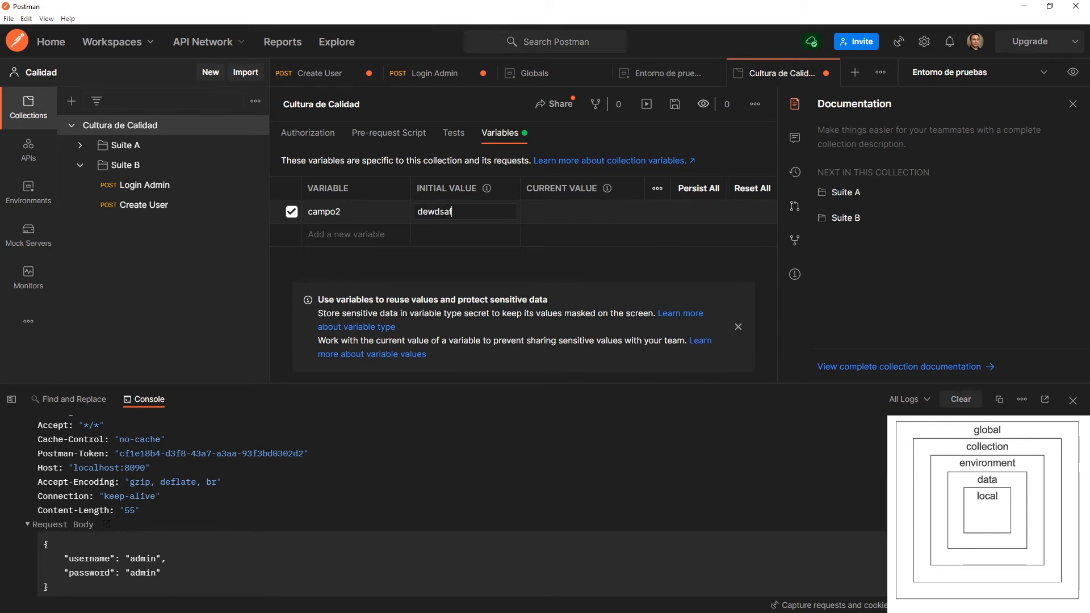
pyautogui.click(675, 107)
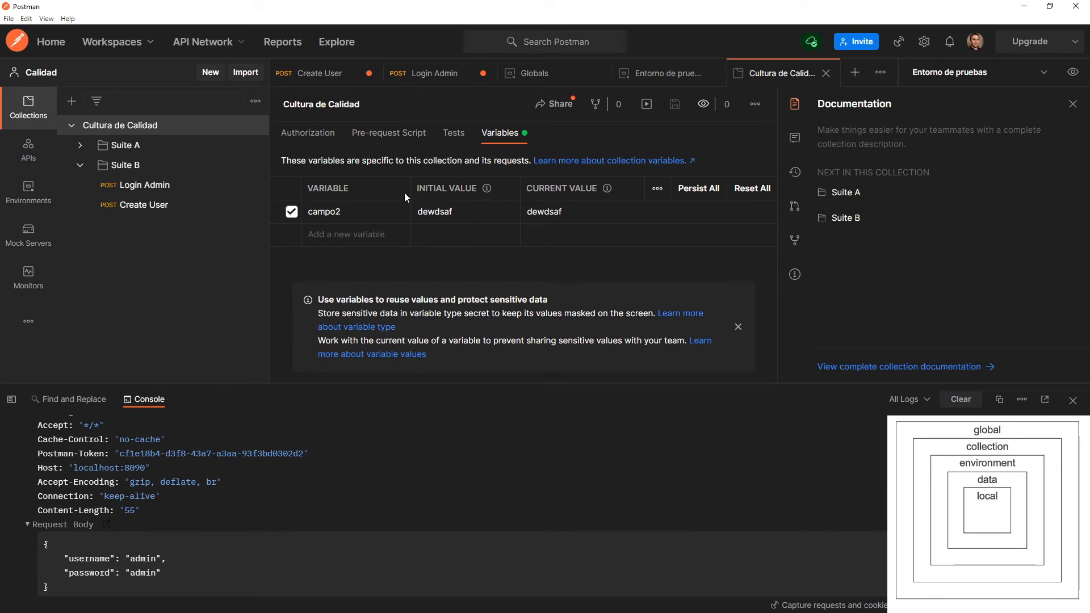
# Resend the Login Admin request with Entorno de pruebas active and highlight the campo1 reference in its body.
pyautogui.click(418, 76)
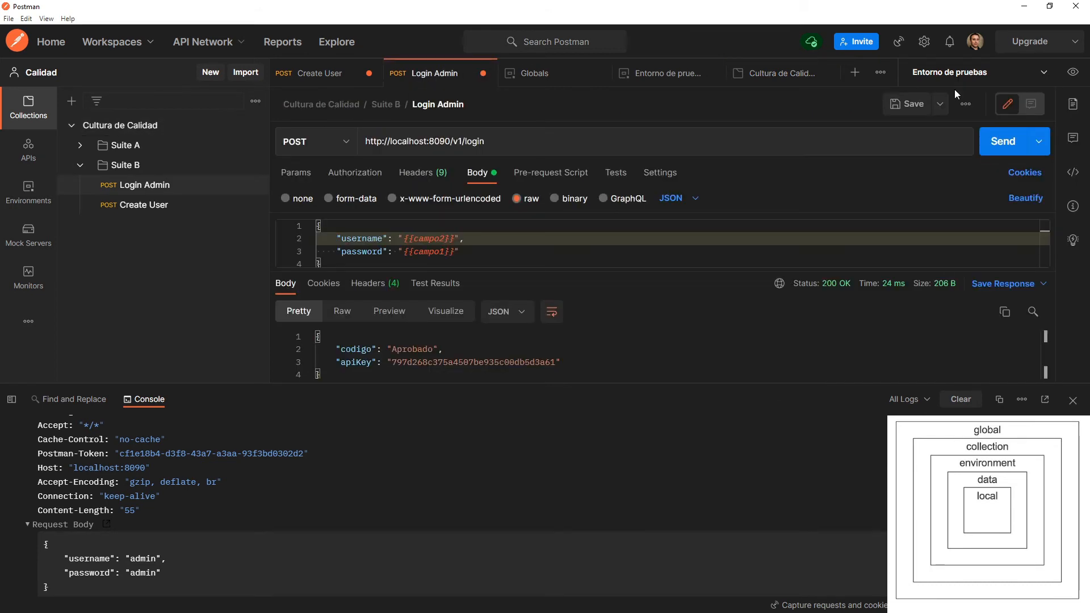
pyautogui.click(1001, 149)
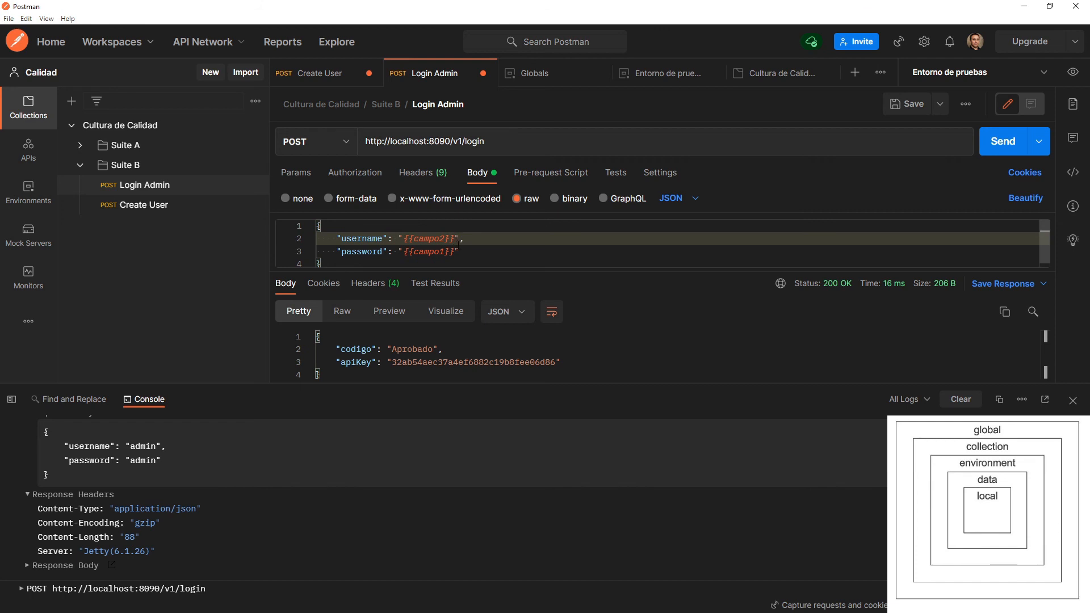
pyautogui.moveTo(456, 253); pyautogui.dragTo(405, 250)
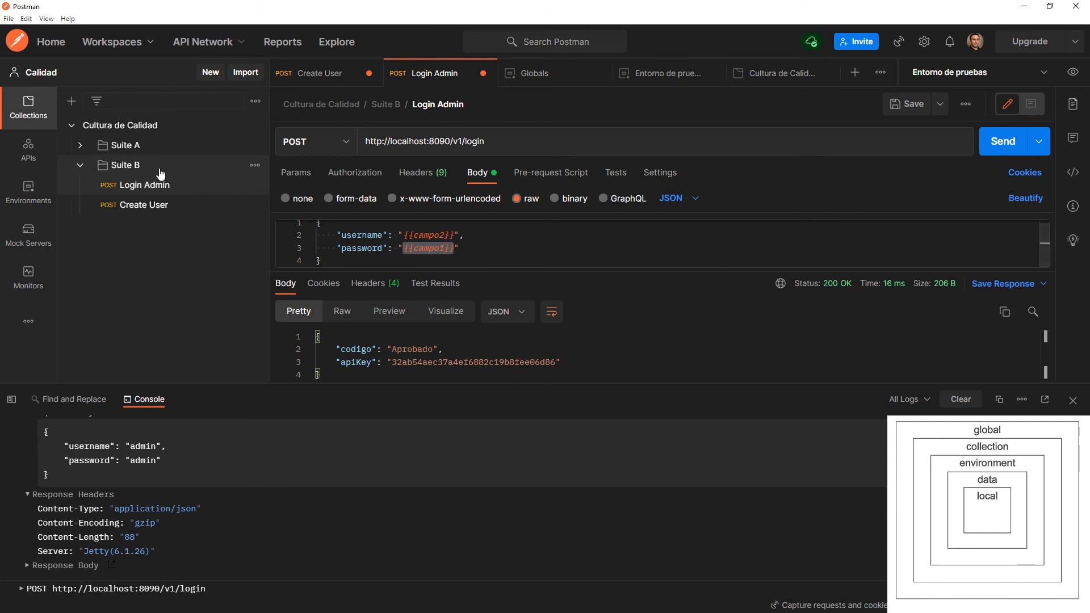
# Add the collection variable campo1 to Cultura de Calidad with a placeholder password as its value, and save the collection.
pyautogui.click(142, 126)
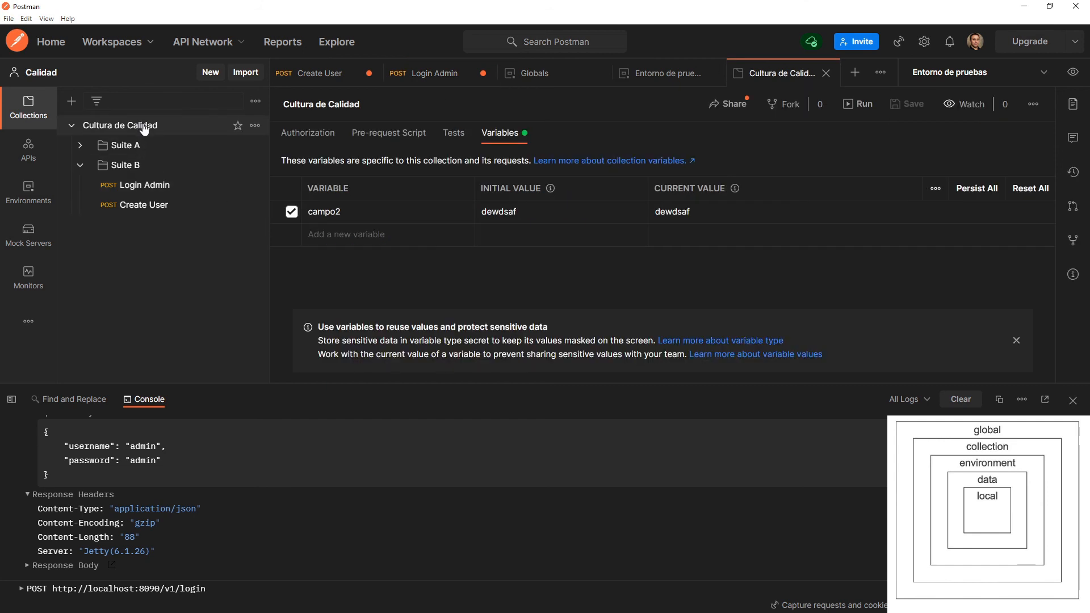
pyautogui.click(394, 236)
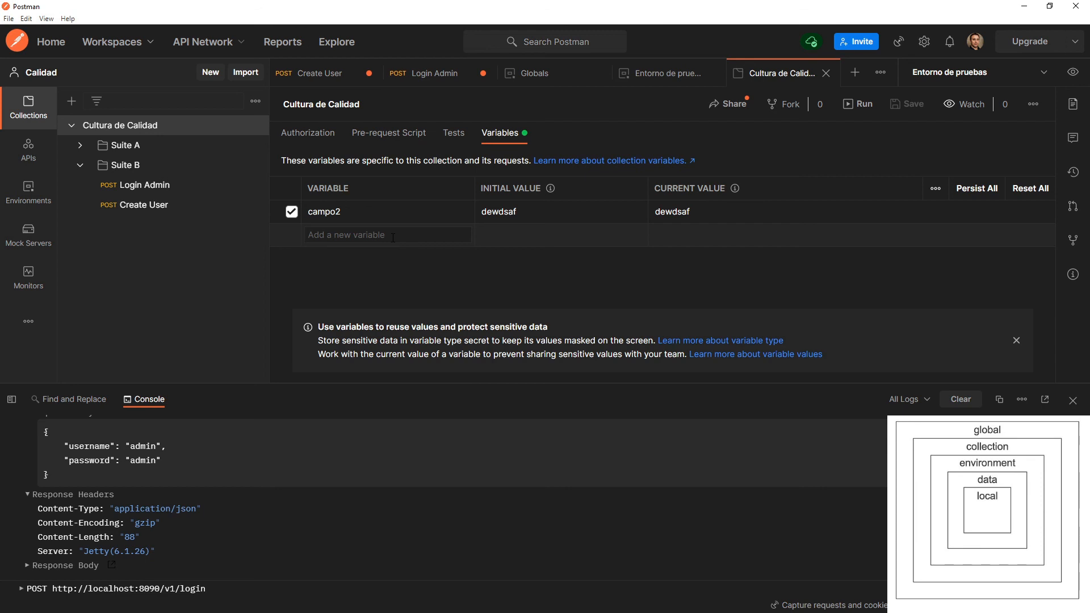
pyautogui.write('campo1')
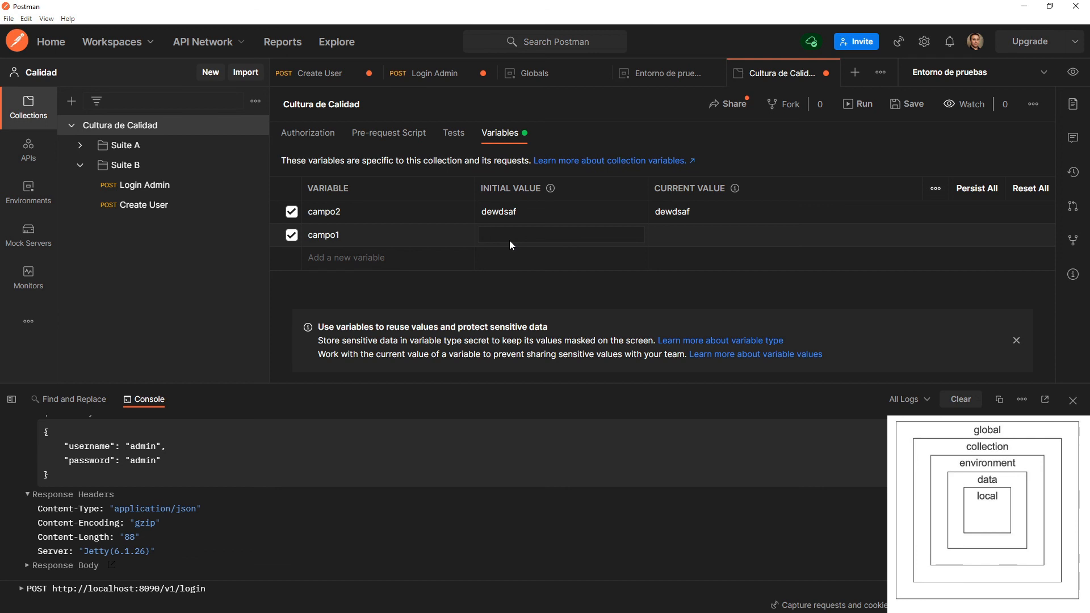
pyautogui.write('cualquierco')
pyautogui.write('cualquierco')
pyautogui.write('sa')
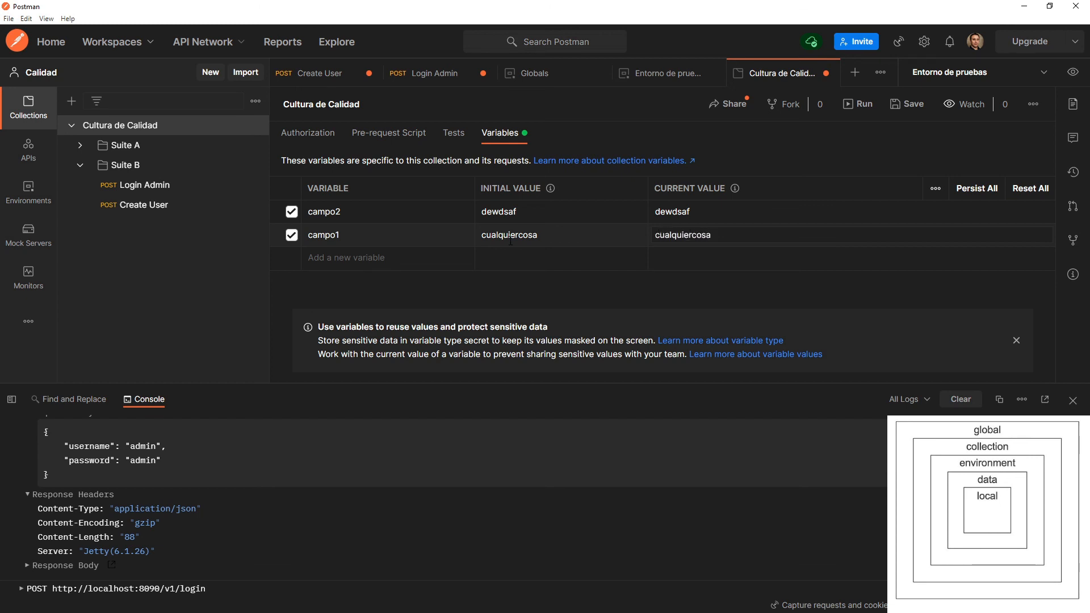
pyautogui.click(857, 104)
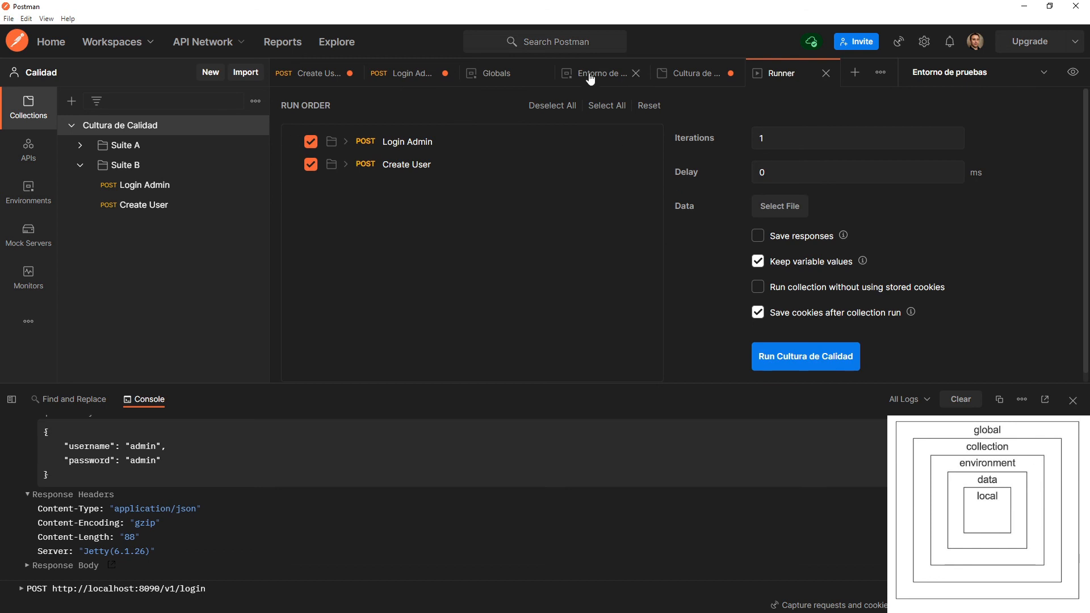
pyautogui.click(826, 74)
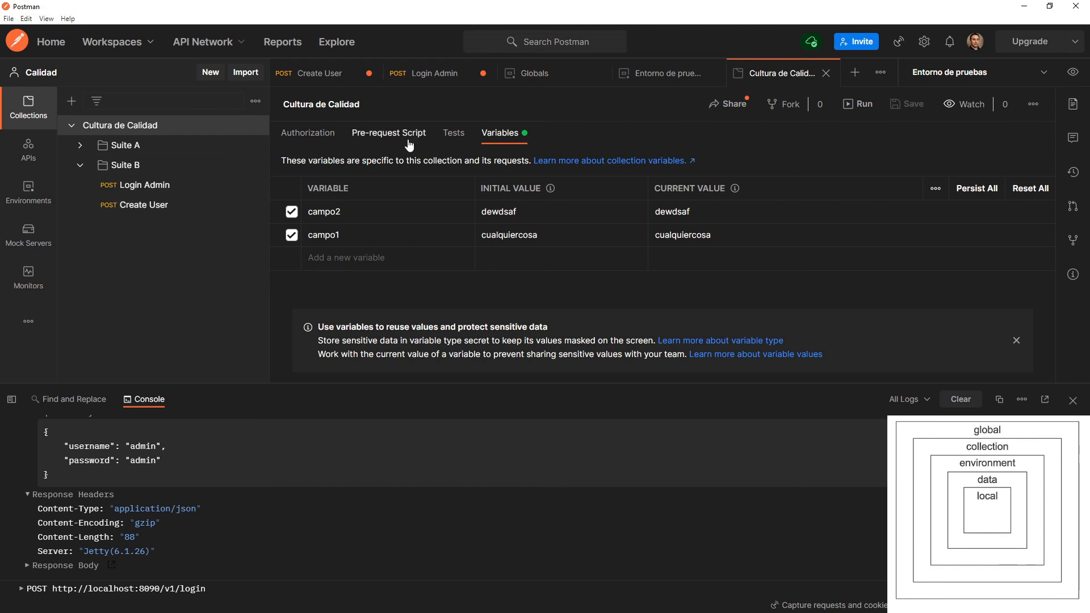
# Compare the Cultura de Calidad collection variables with the Entorno de pruebas and global variables behind the Login Admin body.
pyautogui.click(168, 193)
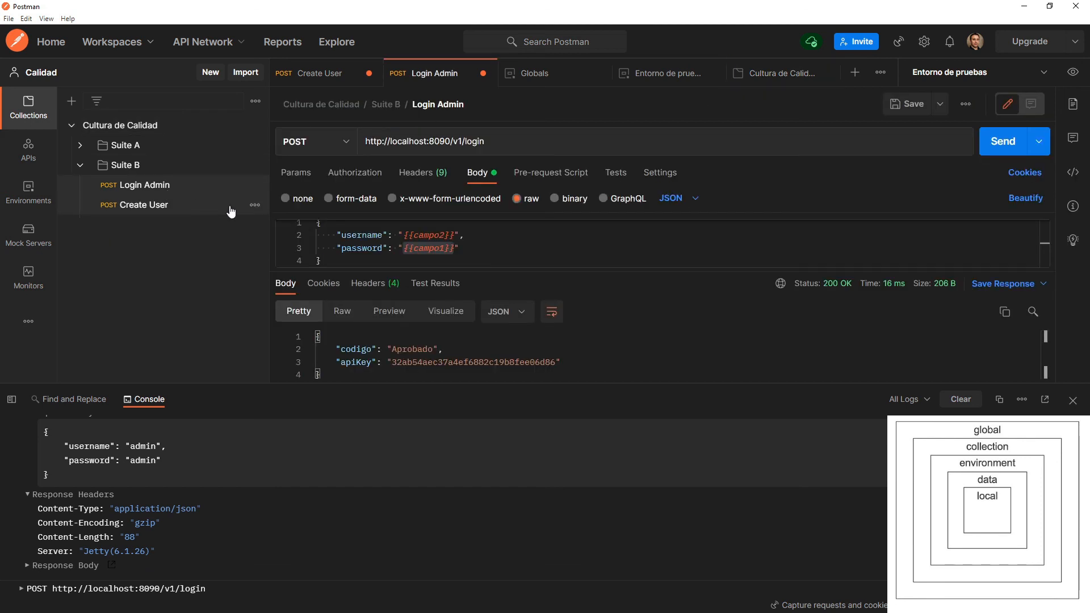
pyautogui.click(156, 127)
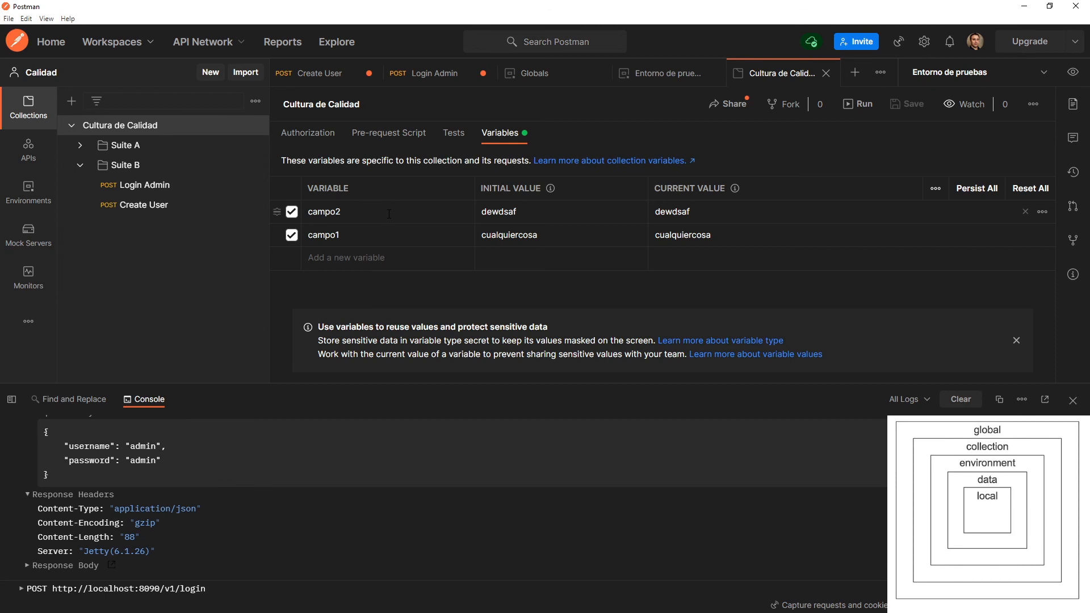
pyautogui.click(1072, 72)
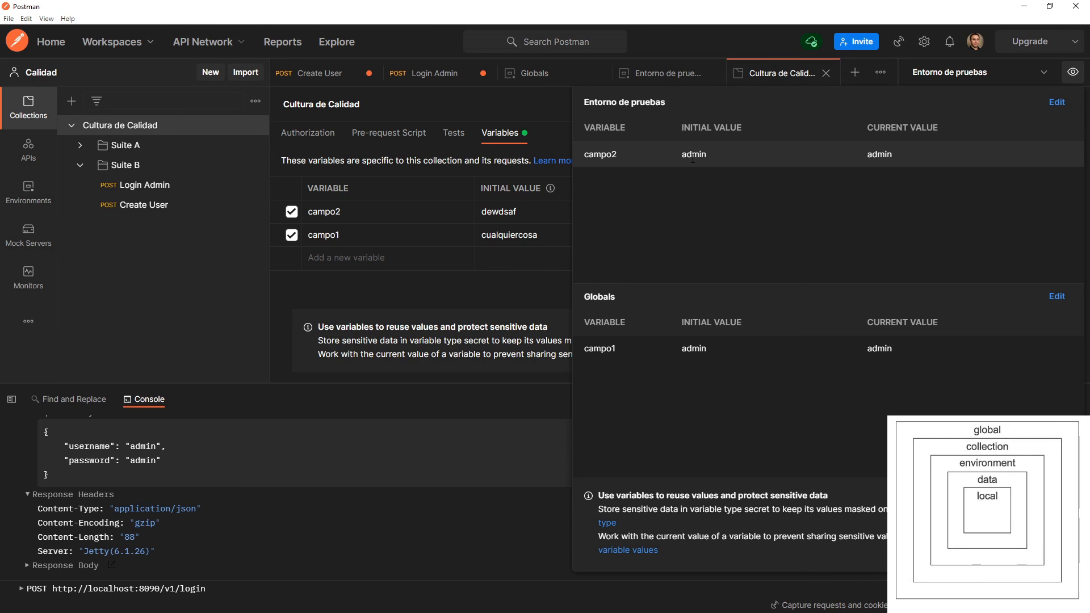
pyautogui.click(388, 266)
pyautogui.click(1072, 73)
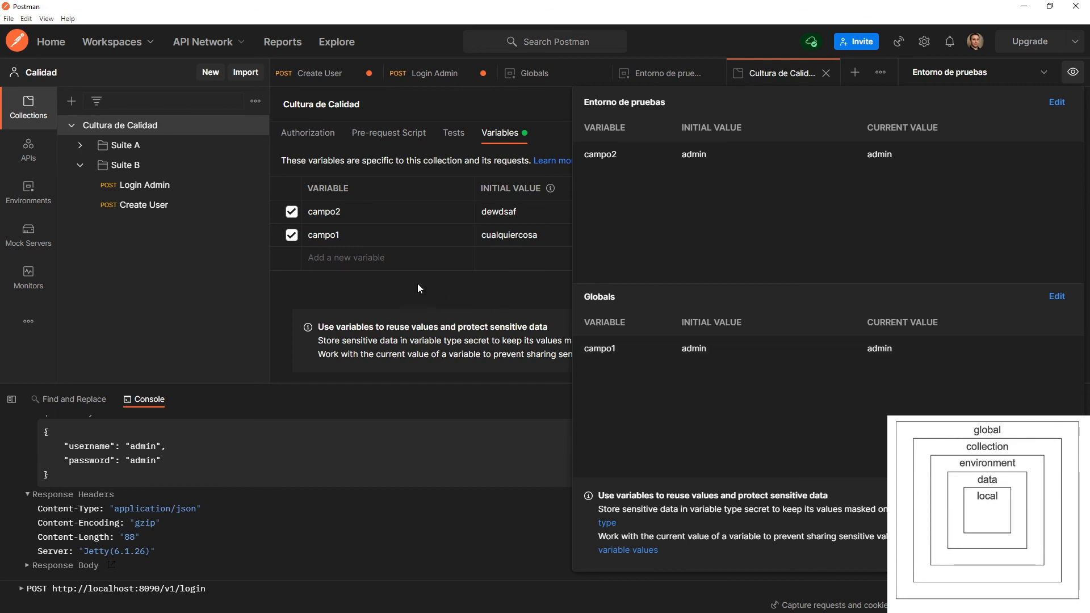
pyautogui.click(354, 237)
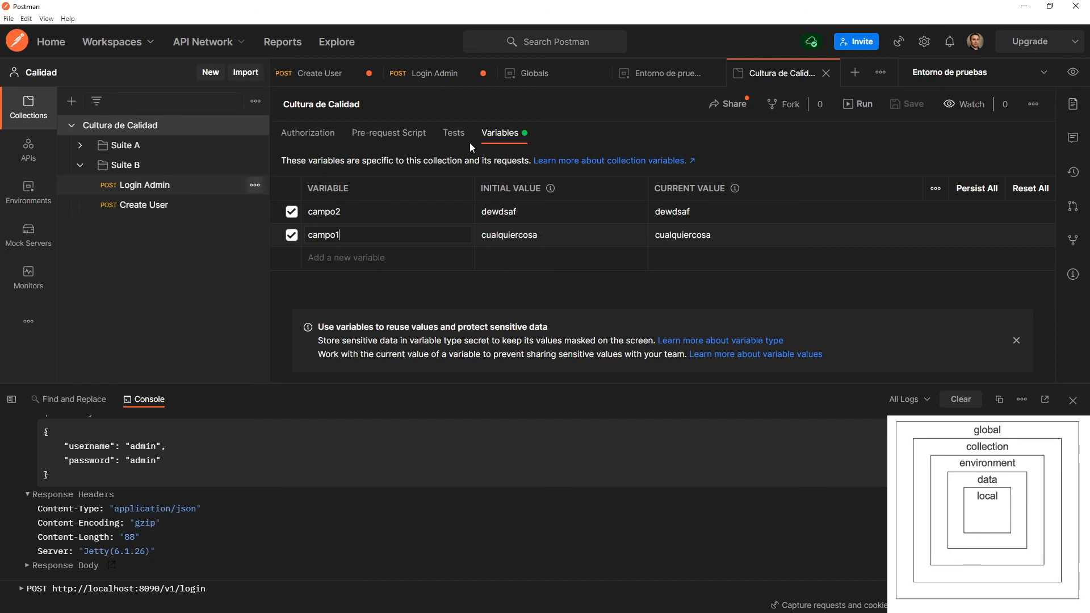
# Resend the Login Admin request and highlight the password value in its console request body.
pyautogui.click(182, 187)
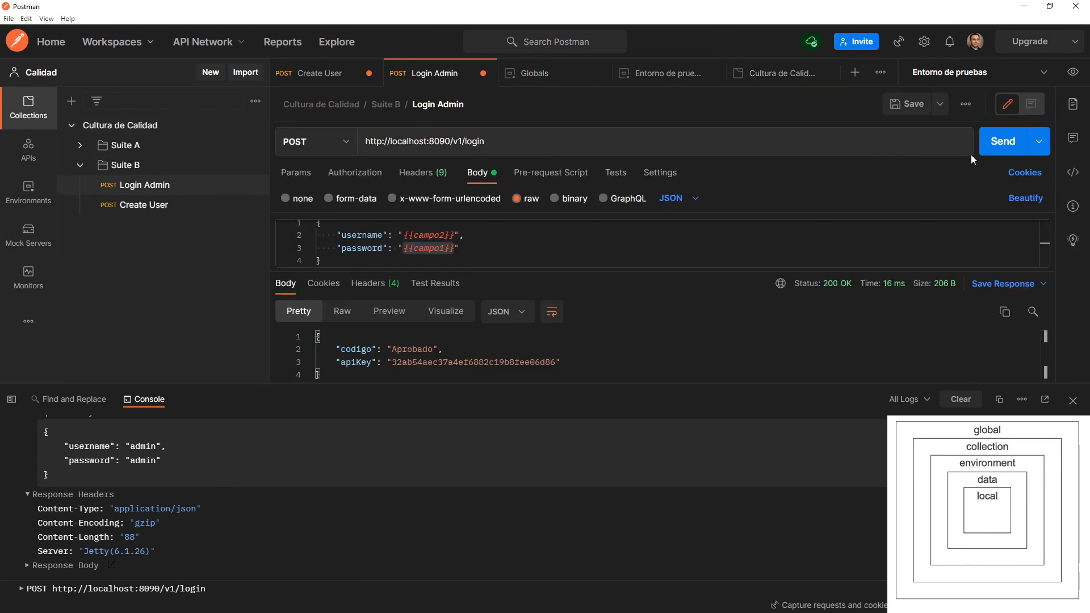
pyautogui.click(1011, 142)
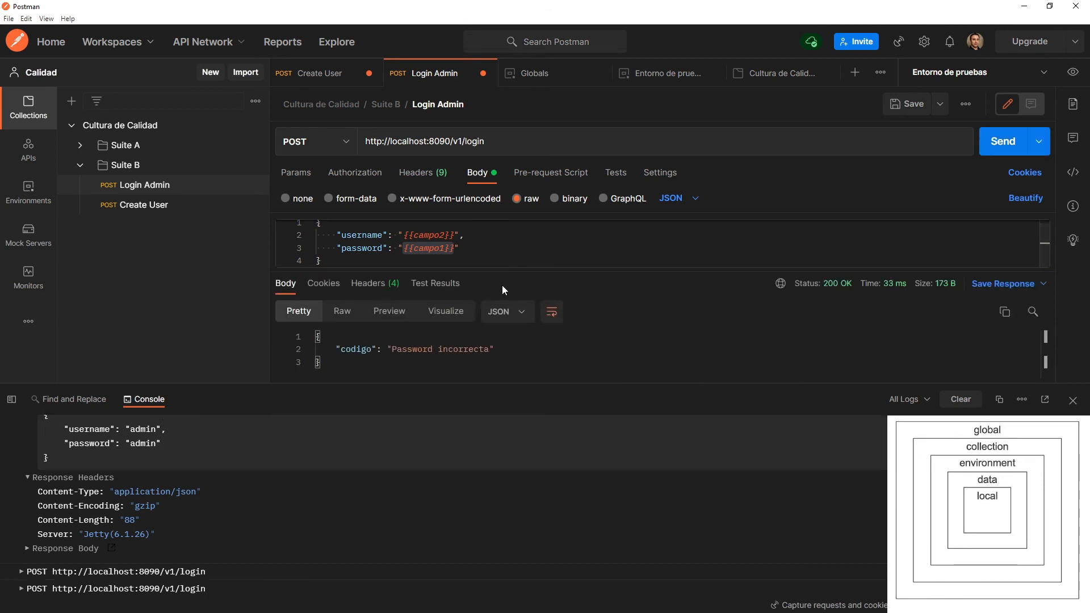
pyautogui.click(111, 588)
pyautogui.click(67, 526)
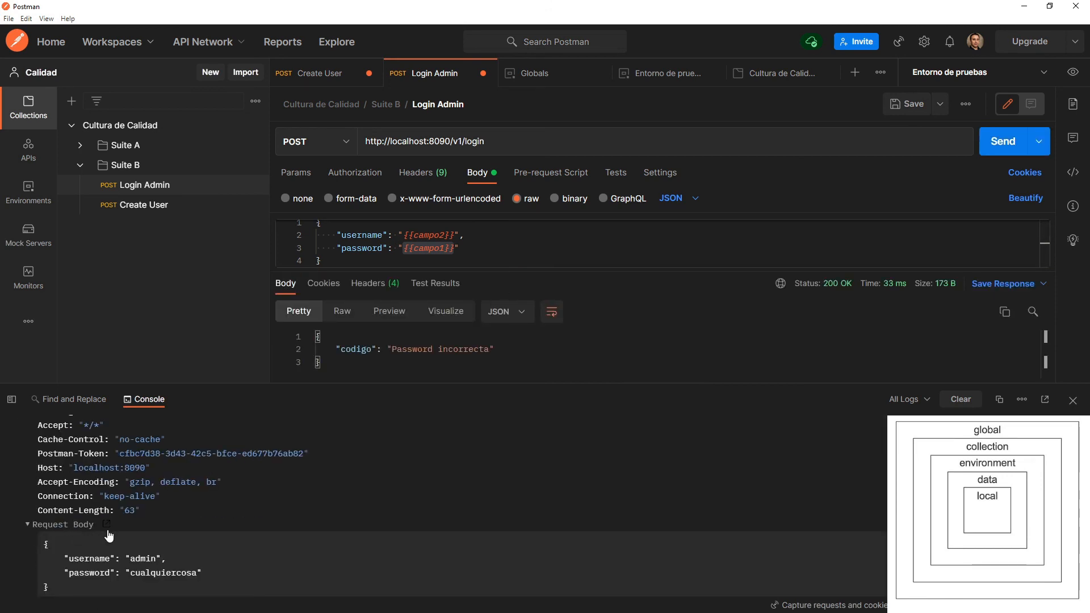
pyautogui.scroll(-1, 150, 539)
pyautogui.moveTo(80, 523); pyautogui.dragTo(126, 517)
pyautogui.doubleClick(126, 517)
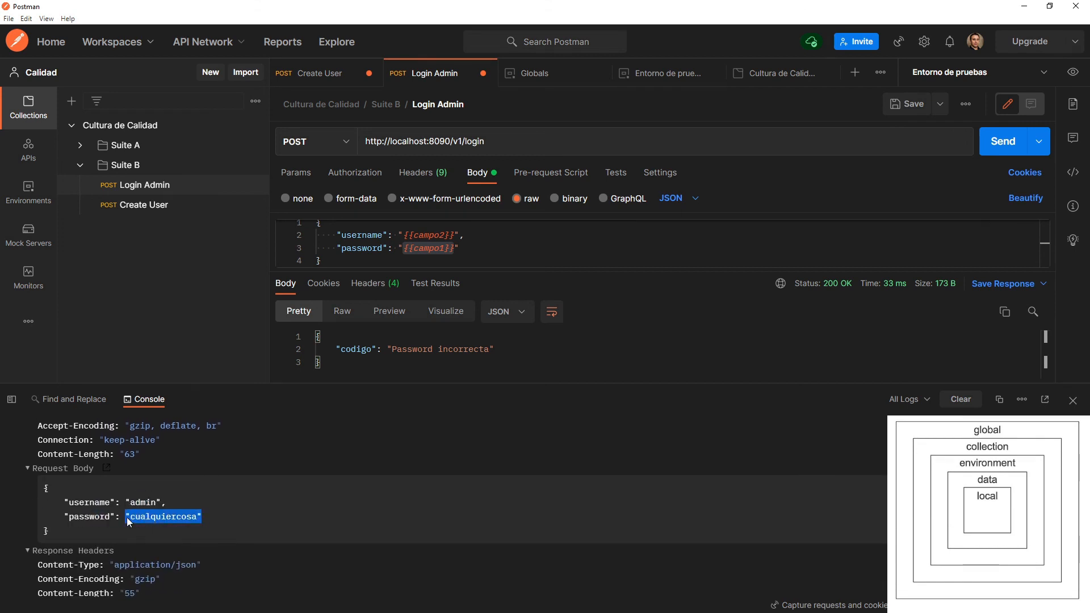